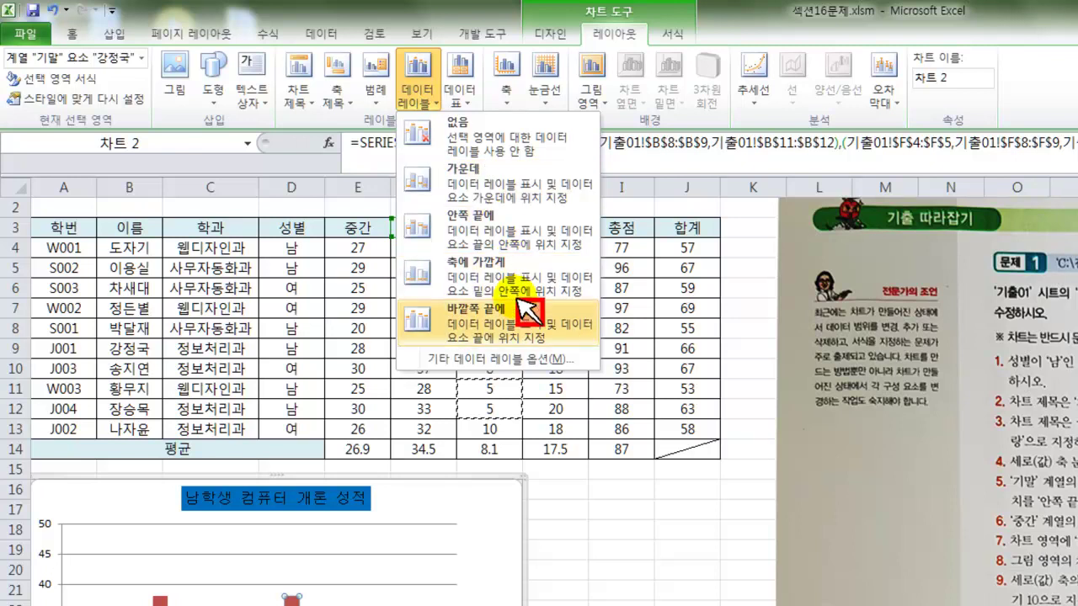
# Add a data label to the fourth student's bar in the 기말 series, showing the category name instead of the value
pyautogui.click(497, 368)
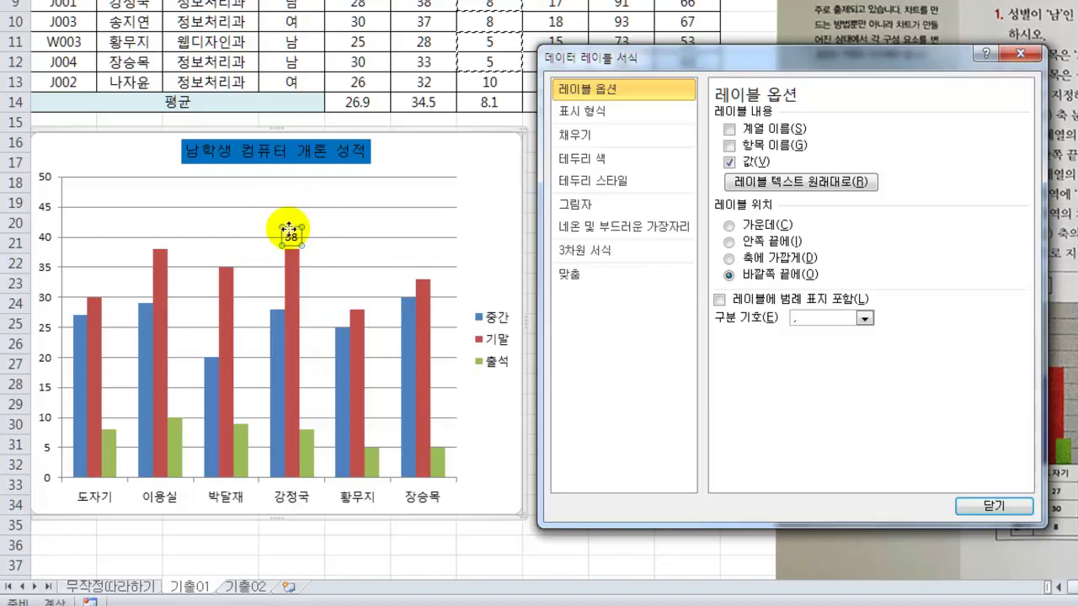
pyautogui.click(729, 161)
pyautogui.click(731, 146)
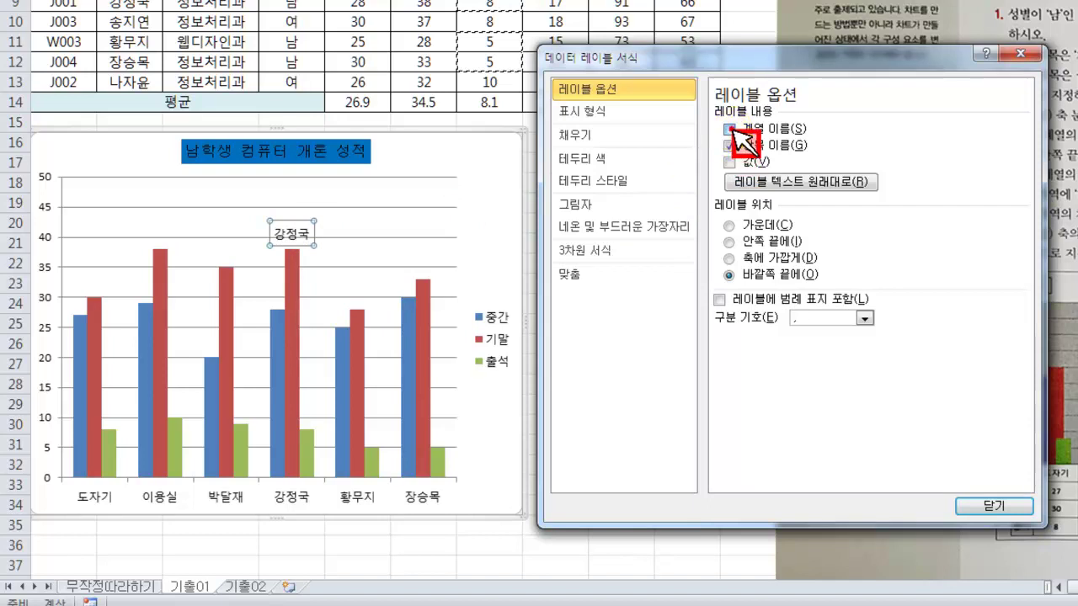
# Try including the series name and value in the data label, and return it to the category name only
pyautogui.click(729, 129)
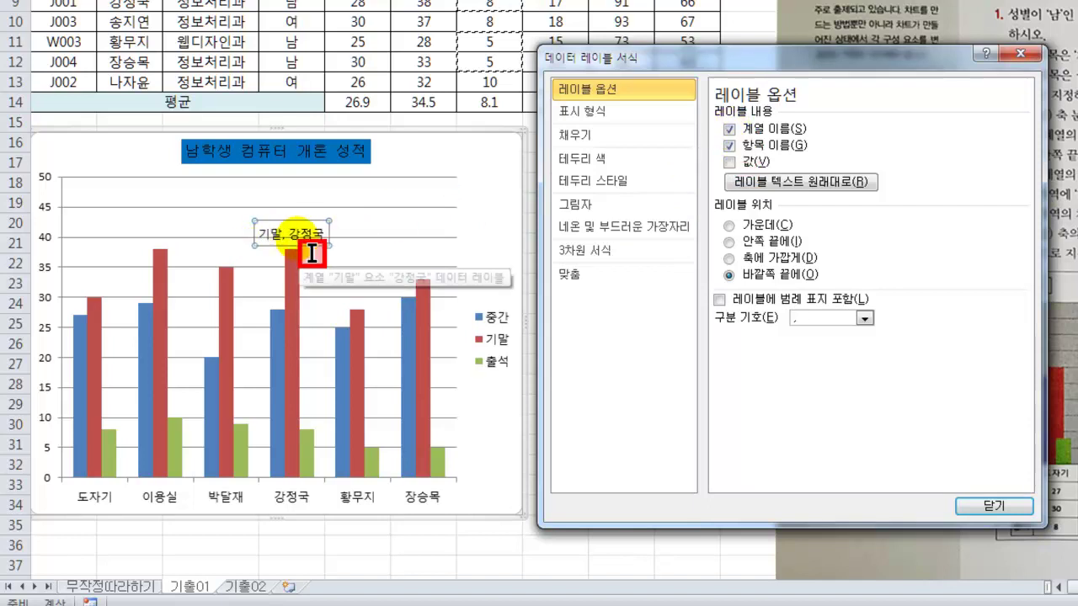
pyautogui.click(729, 161)
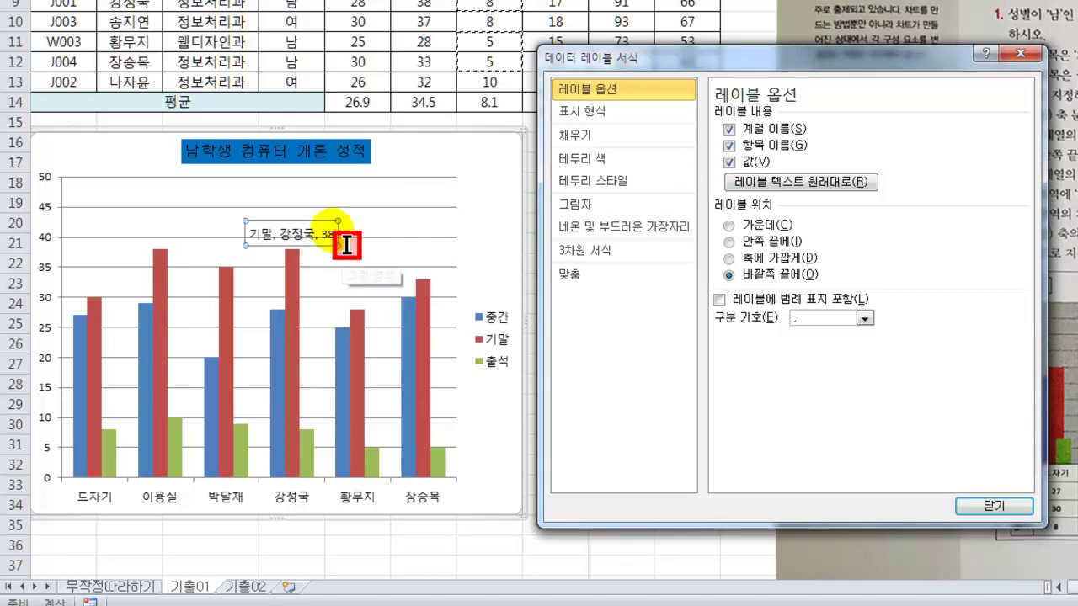
pyautogui.click(736, 177)
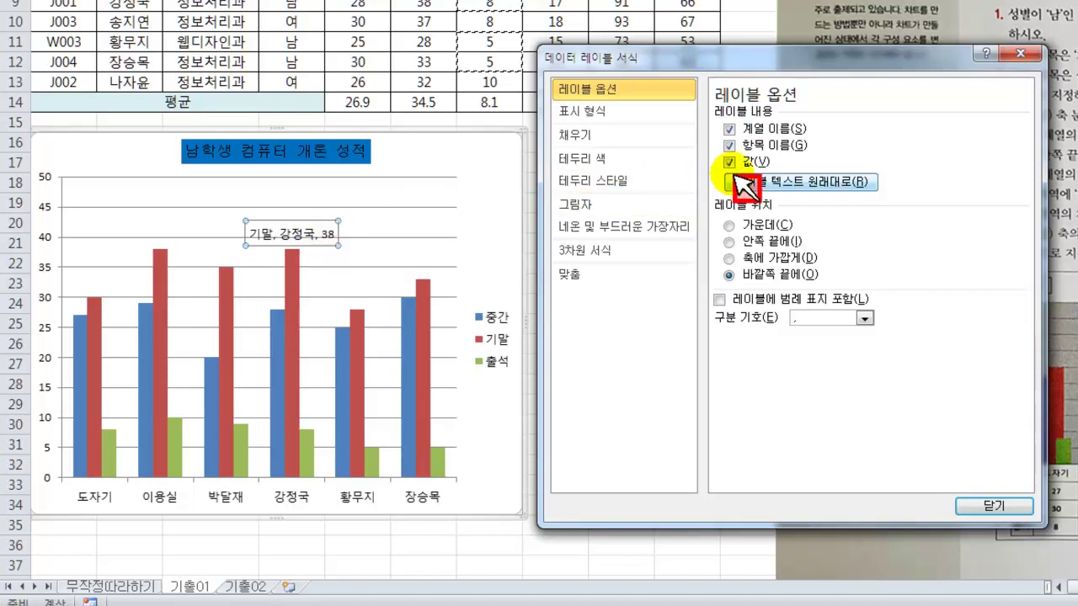
pyautogui.click(732, 130)
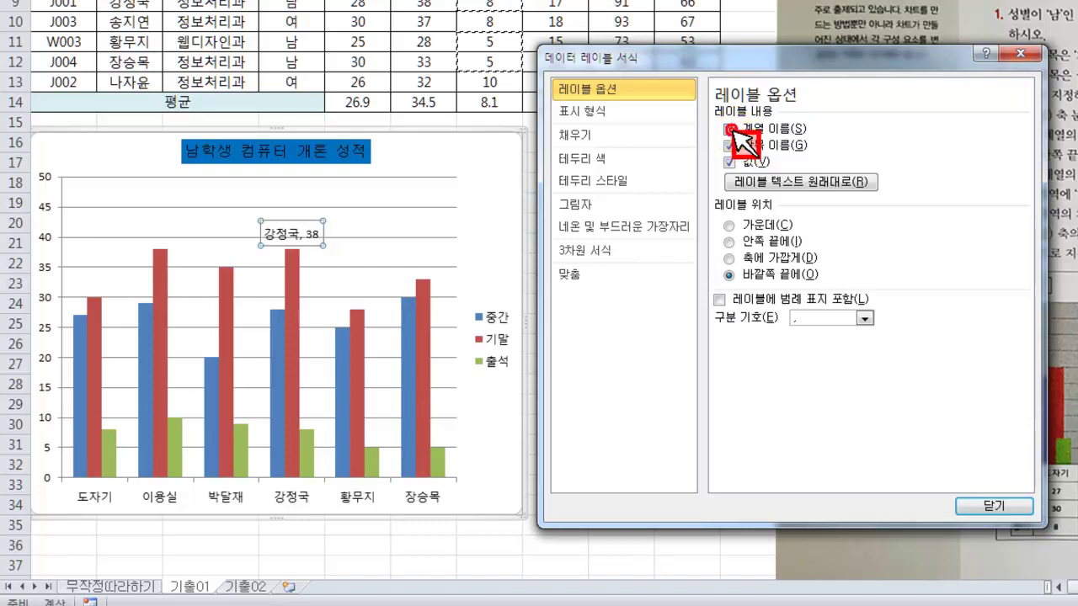
pyautogui.click(729, 161)
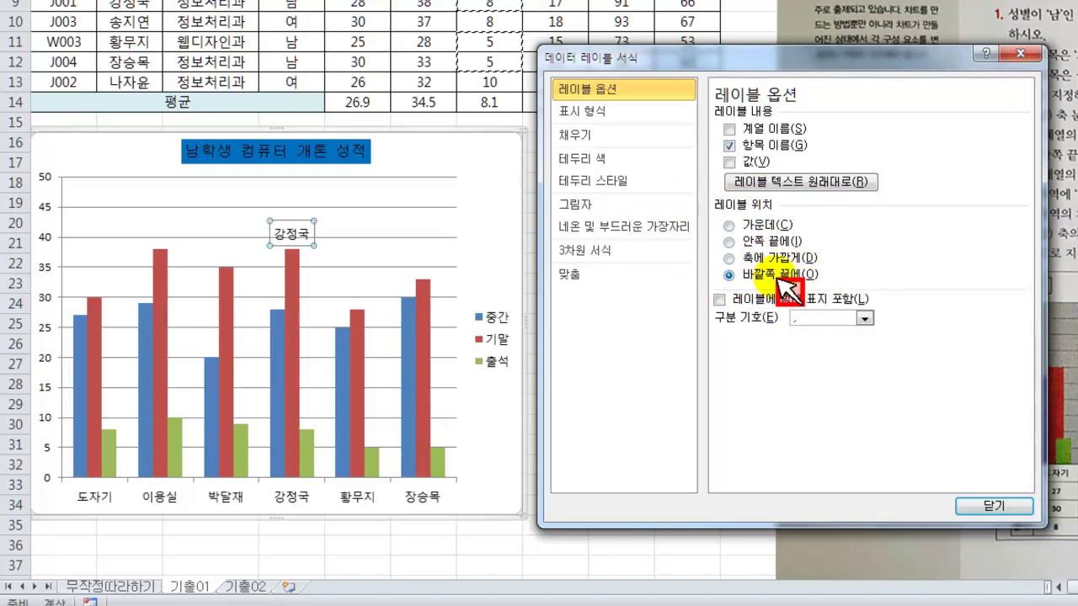
# Compare the inside end, center, near-axis and outside end positions for the data label
pyautogui.click(763, 241)
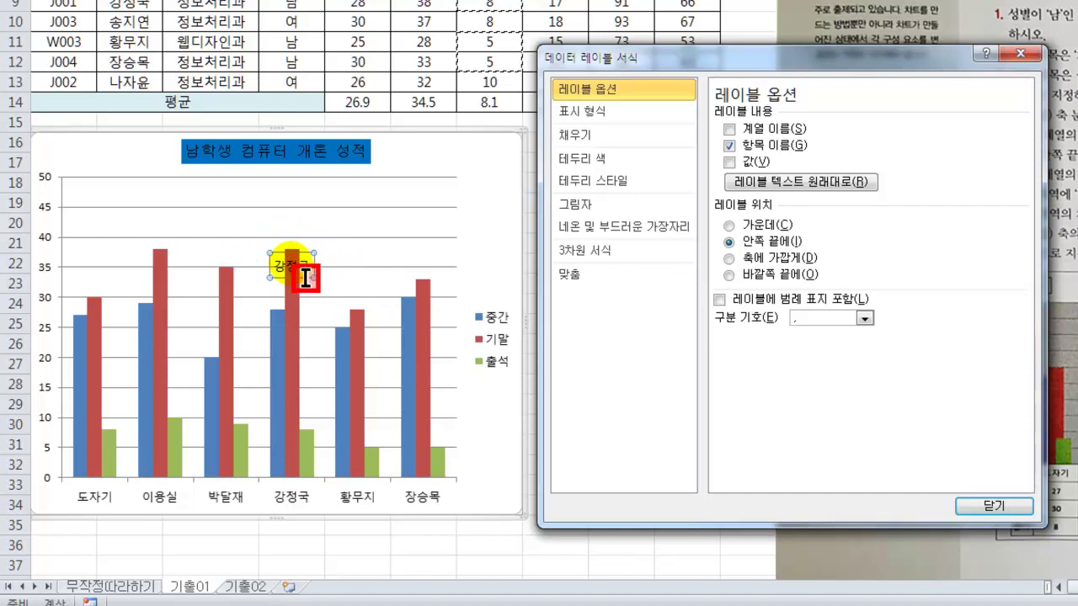
pyautogui.click(730, 226)
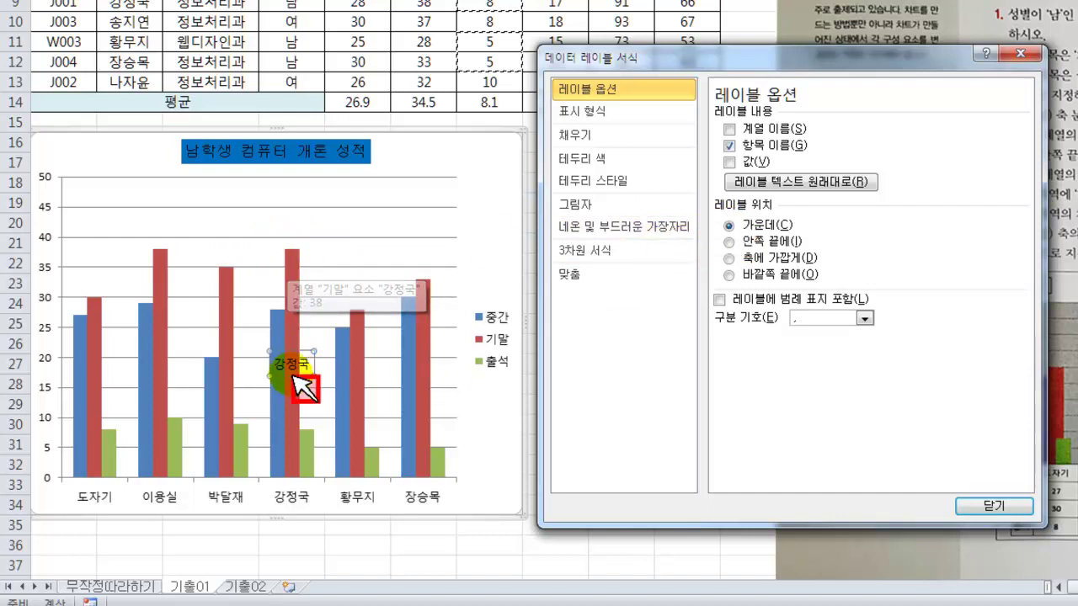
pyautogui.click(729, 241)
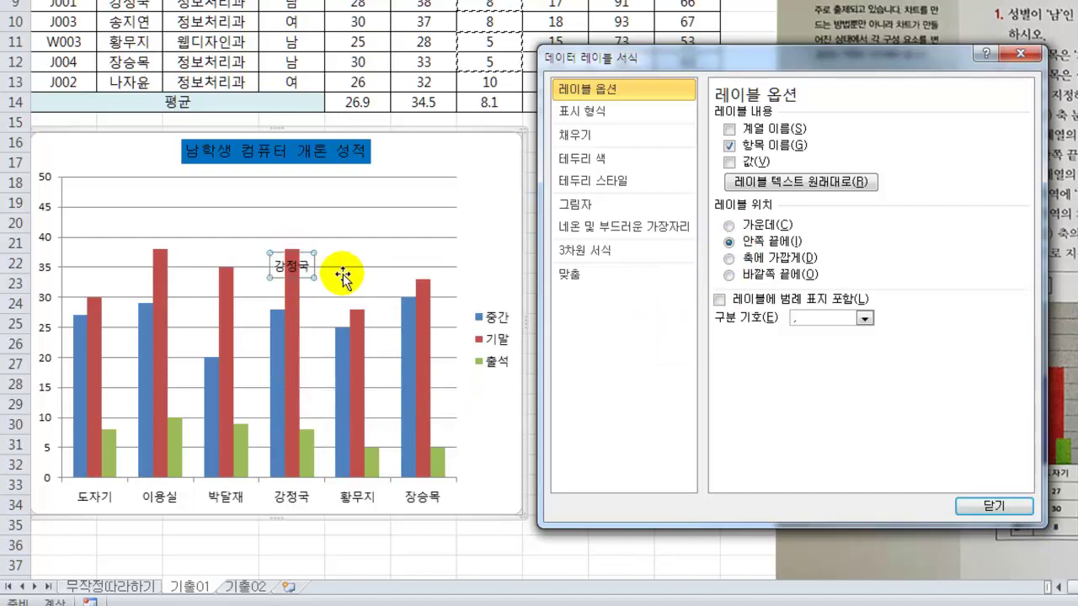
pyautogui.click(729, 258)
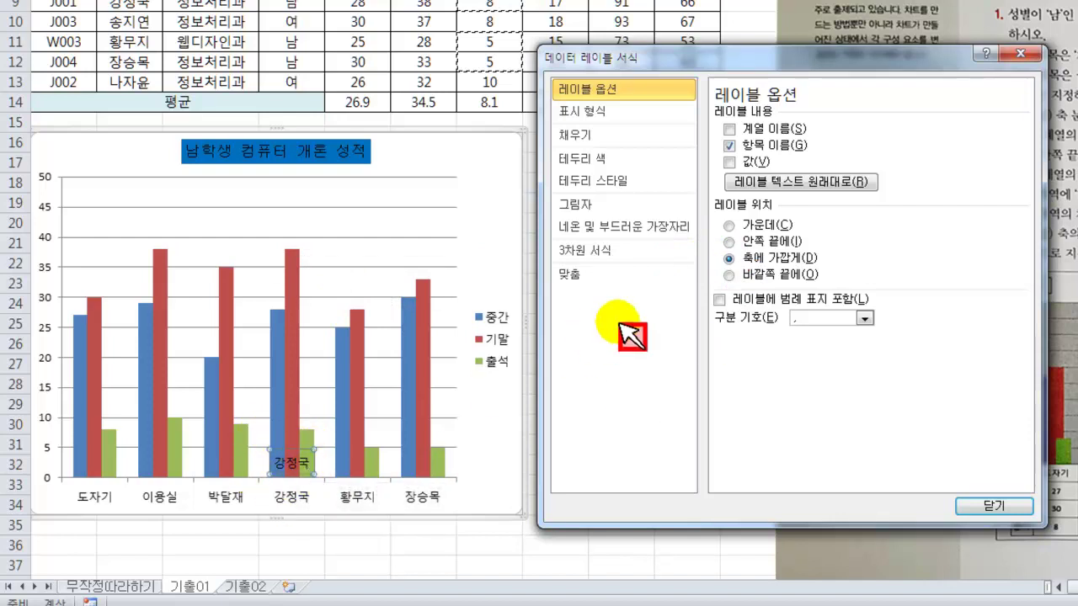
pyautogui.click(728, 275)
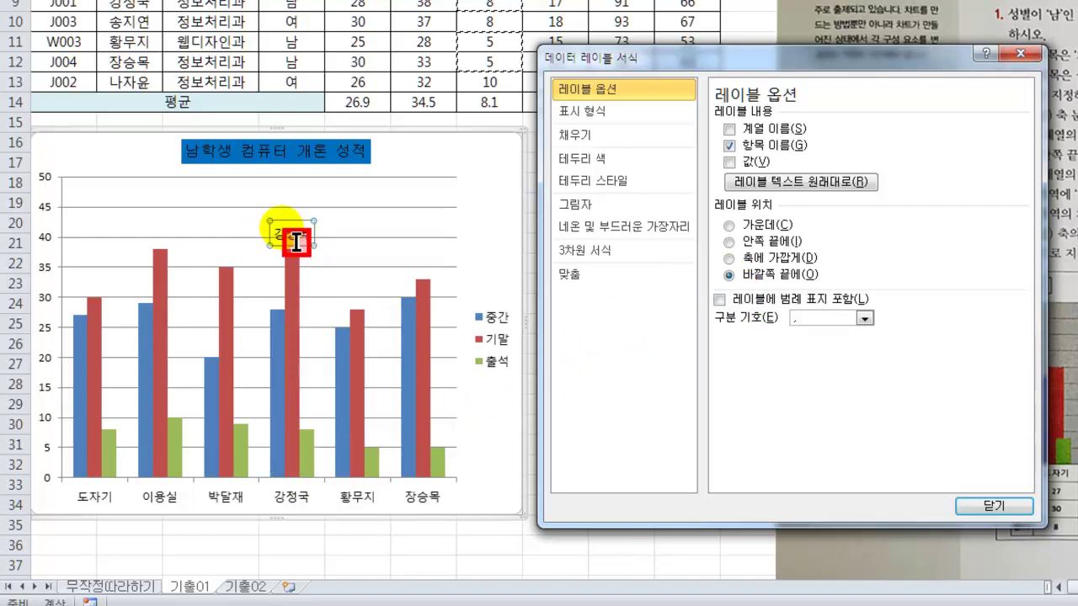
# Set the data label's position to inside end (안쪽 끝에) and close its format settings
pyautogui.click(730, 242)
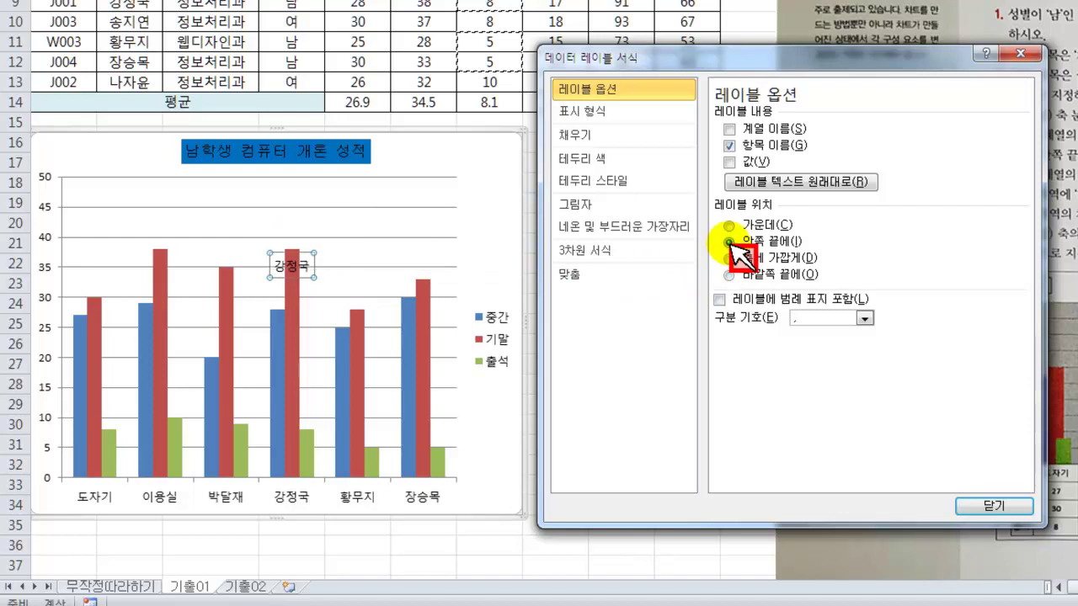
pyautogui.click(990, 507)
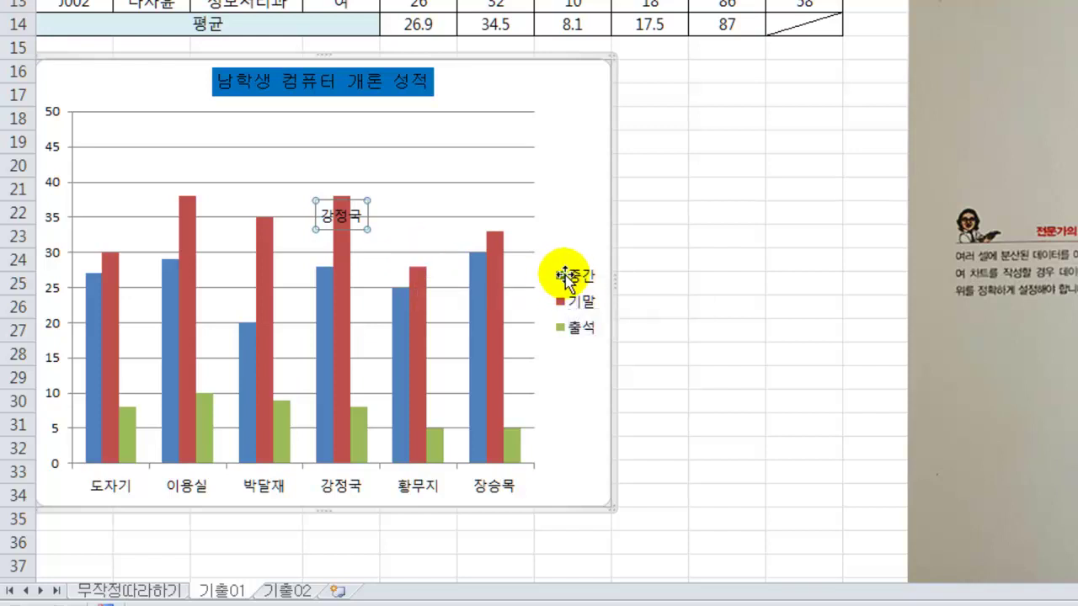
# Select the 중간 series in the chart and open its data series format settings
pyautogui.moveTo(484, 280)
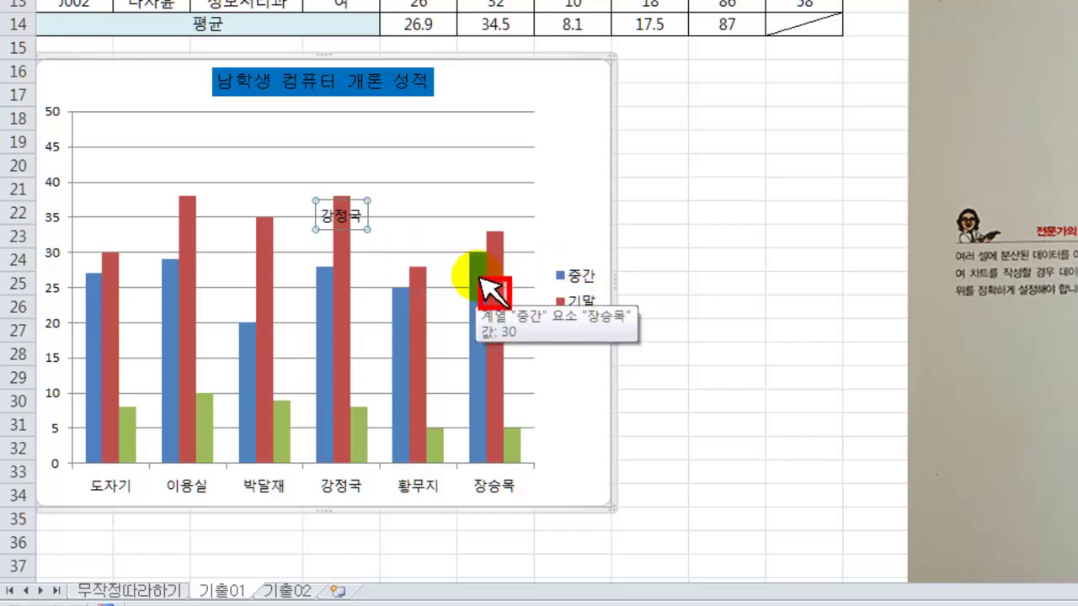
pyautogui.click(481, 278)
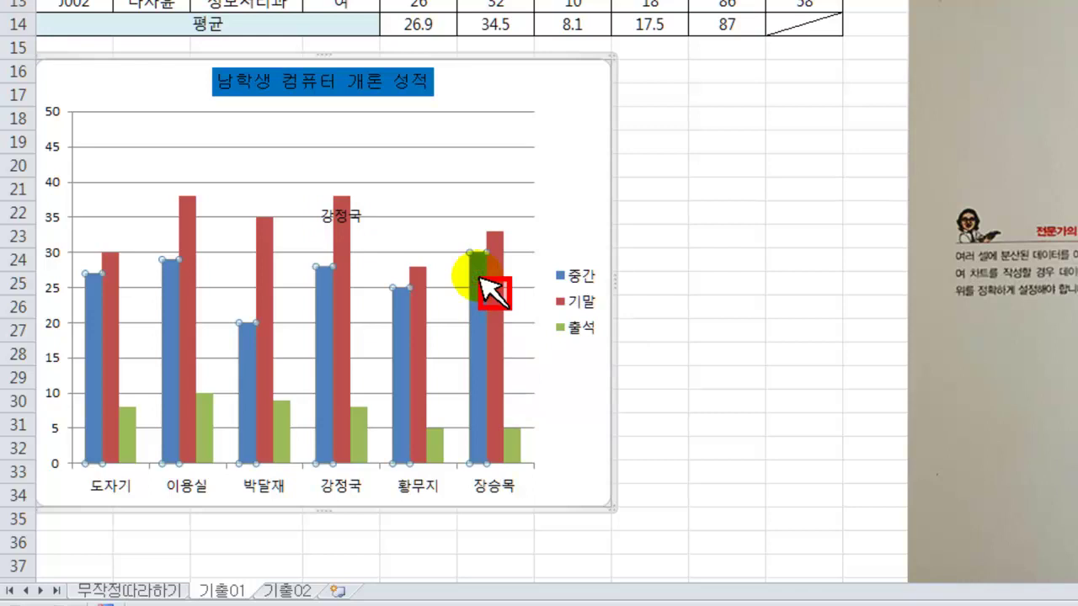
pyautogui.rightClick(493, 292)
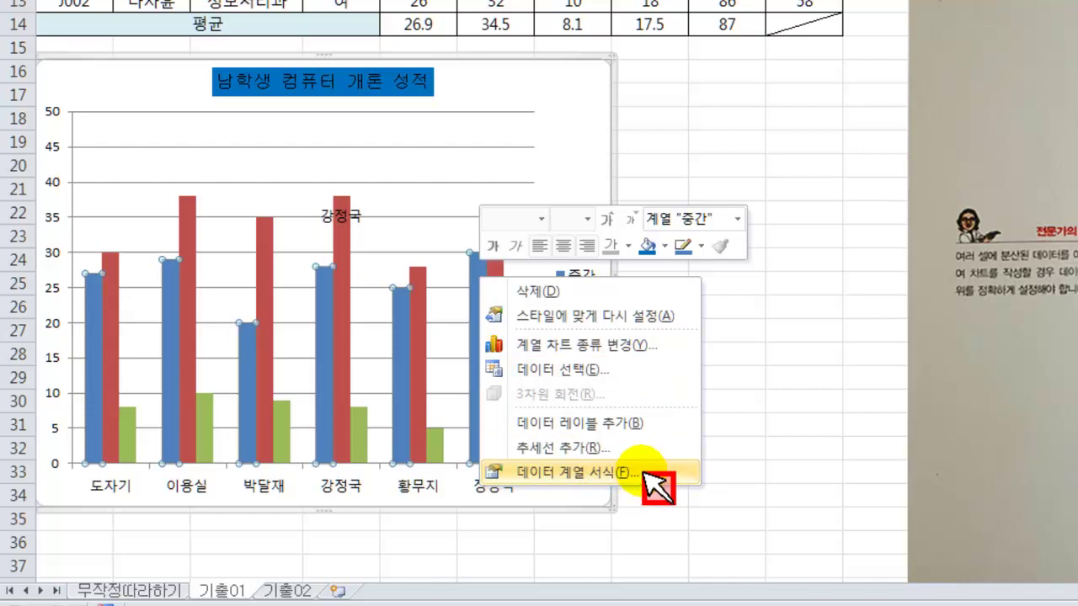
pyautogui.click(589, 473)
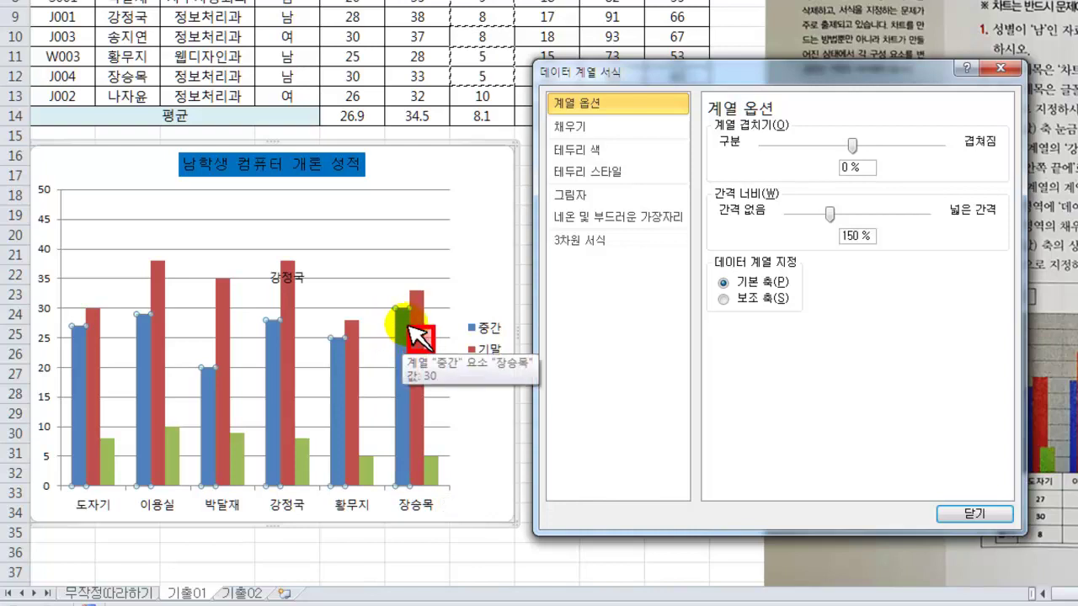
pyautogui.click(409, 326)
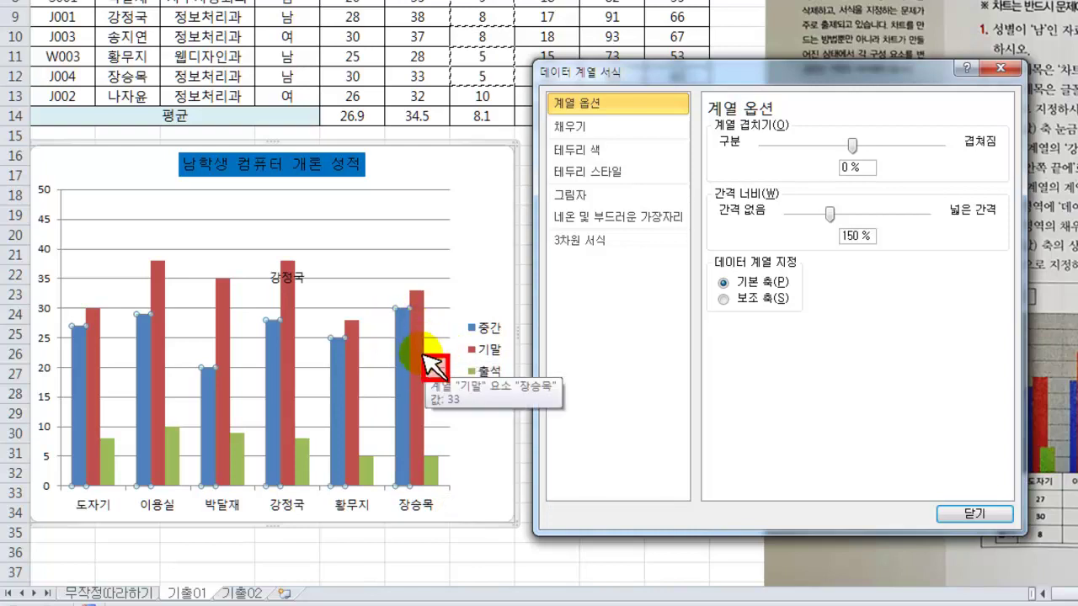
pyautogui.click(419, 347)
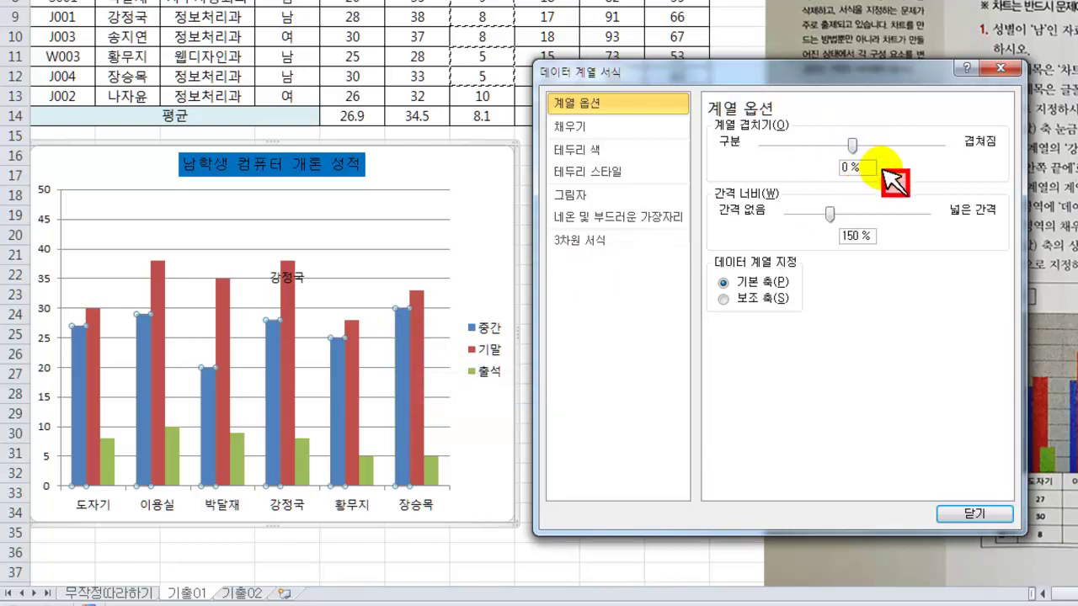
# Try a series overlap of -100% to separate the bars, and set the overlap back to 0%
pyautogui.click(852, 145)
pyautogui.moveTo(855, 145); pyautogui.dragTo(758, 147)
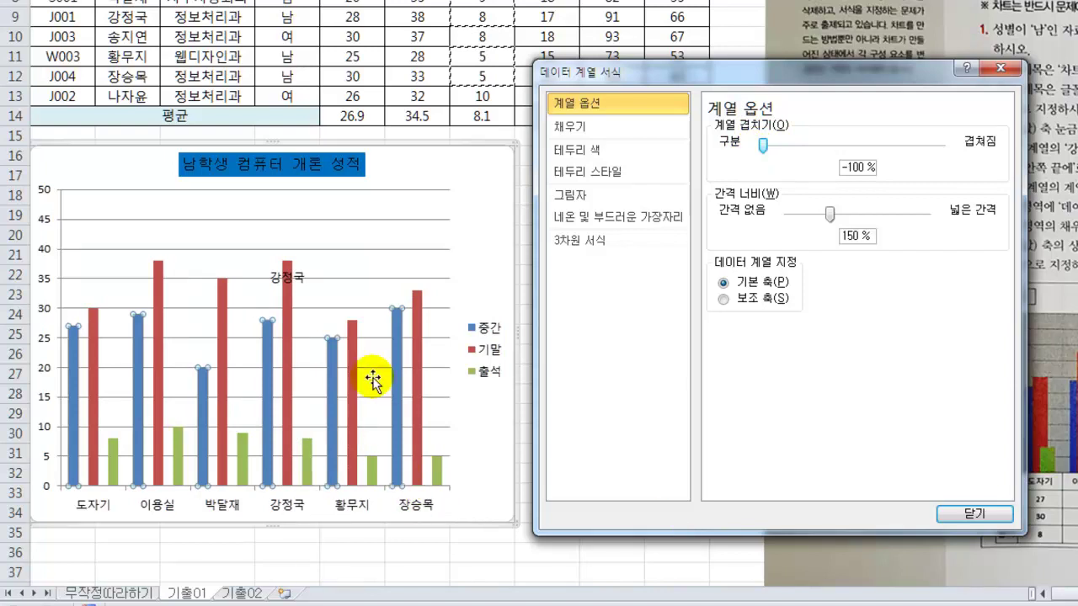
pyautogui.moveTo(413, 344)
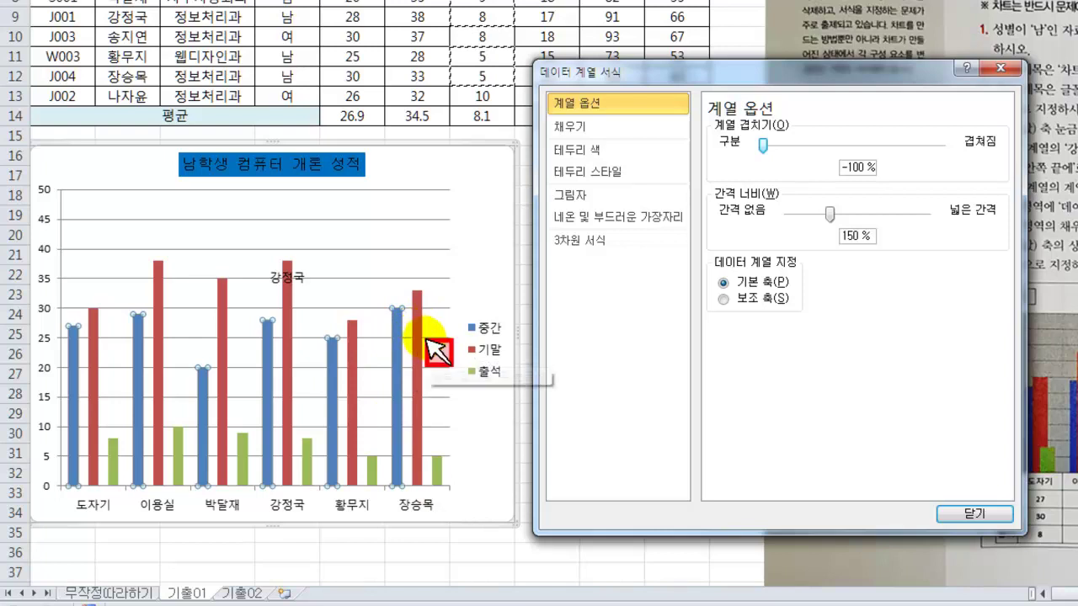
pyautogui.moveTo(438, 481)
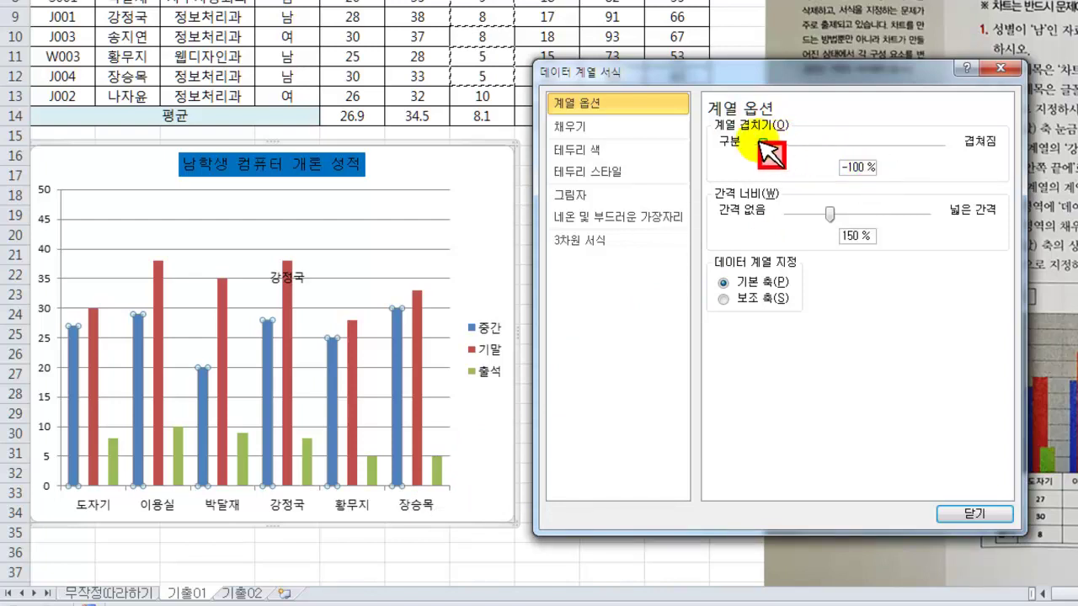
pyautogui.moveTo(765, 145); pyautogui.dragTo(852, 144)
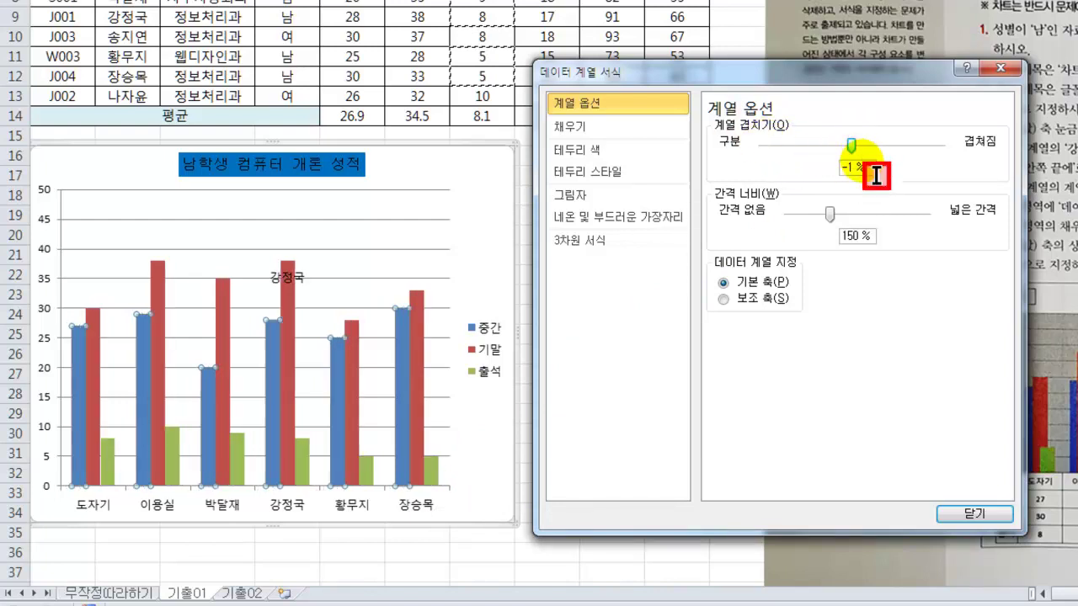
pyautogui.click(833, 171)
pyautogui.write('0')
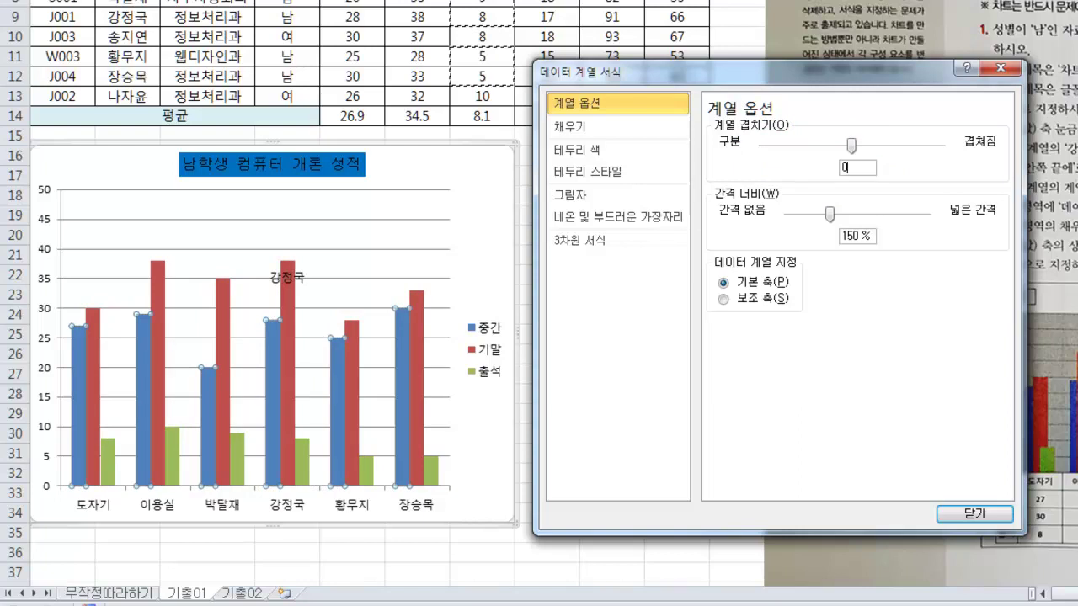
pyautogui.press('Return')
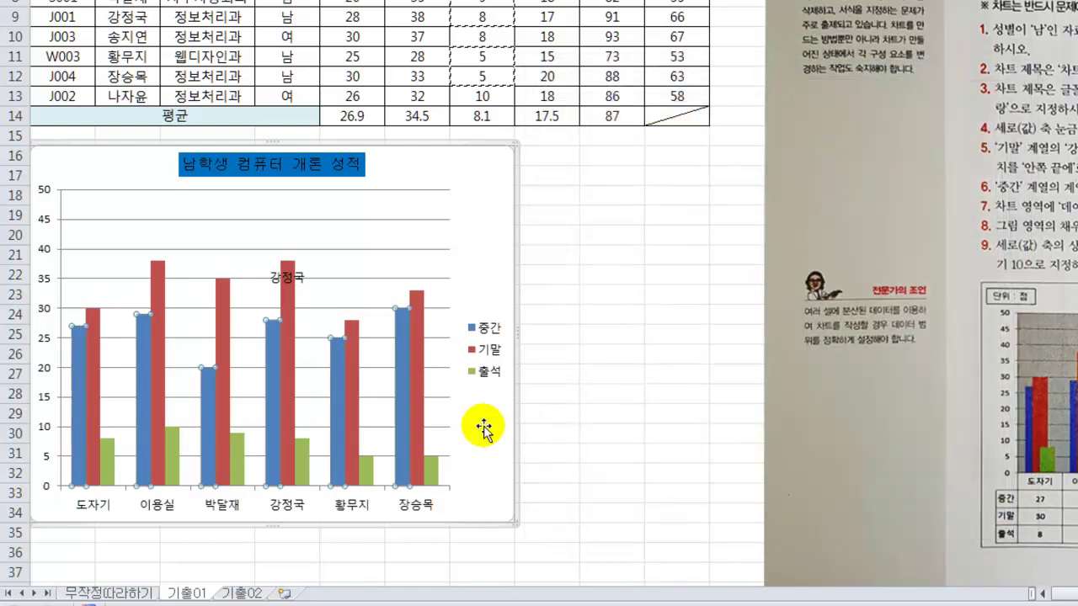
# Reopen the format settings of the 중간 series and set the series overlap to 50%
pyautogui.rightClick(407, 395)
pyautogui.click(519, 558)
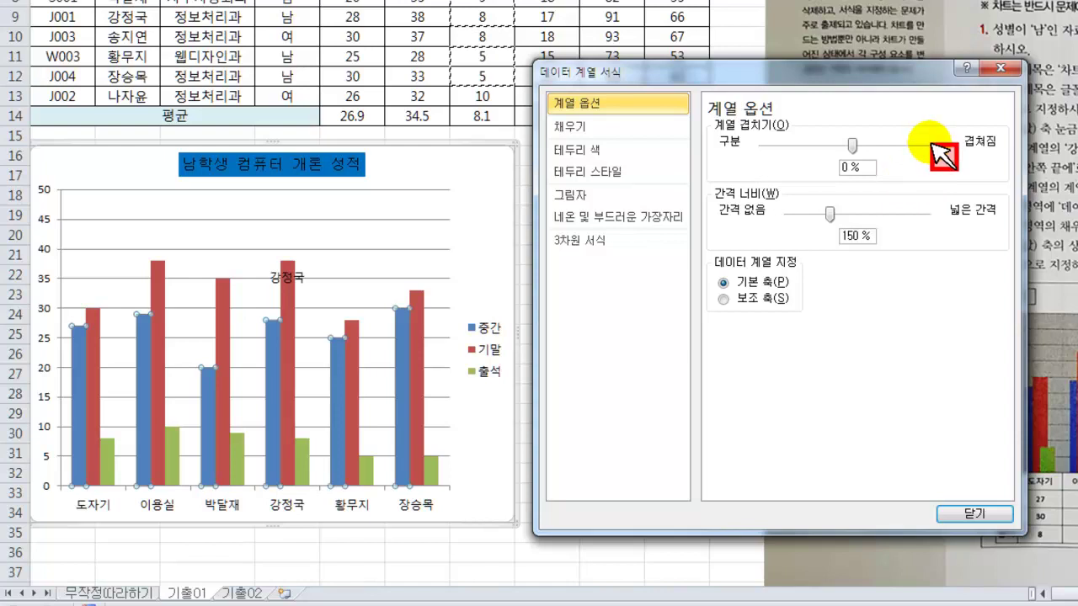
pyautogui.moveTo(856, 146); pyautogui.dragTo(984, 153)
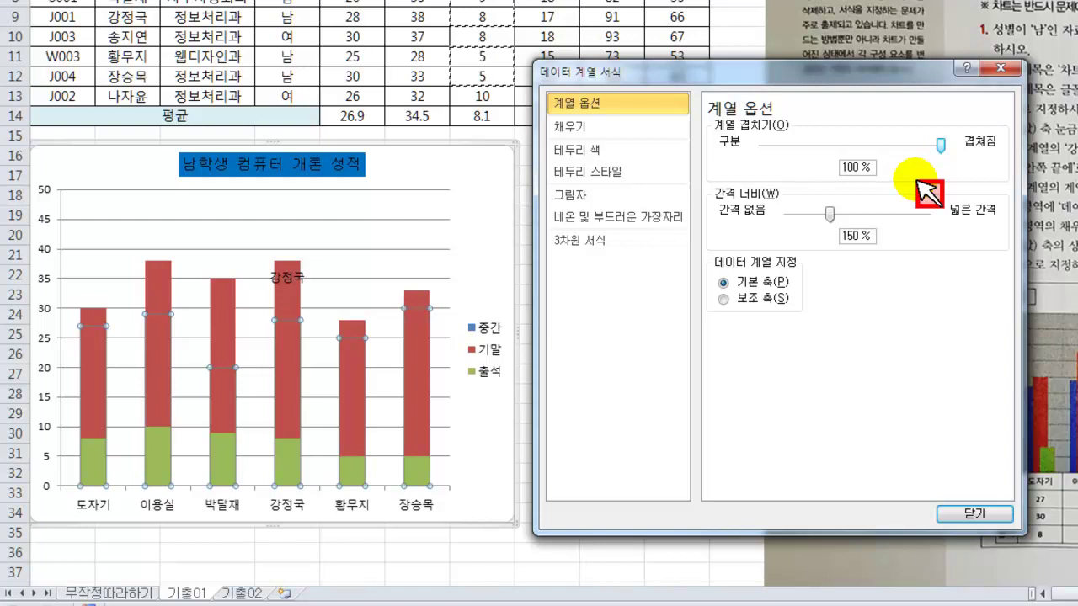
pyautogui.moveTo(874, 169); pyautogui.dragTo(844, 179)
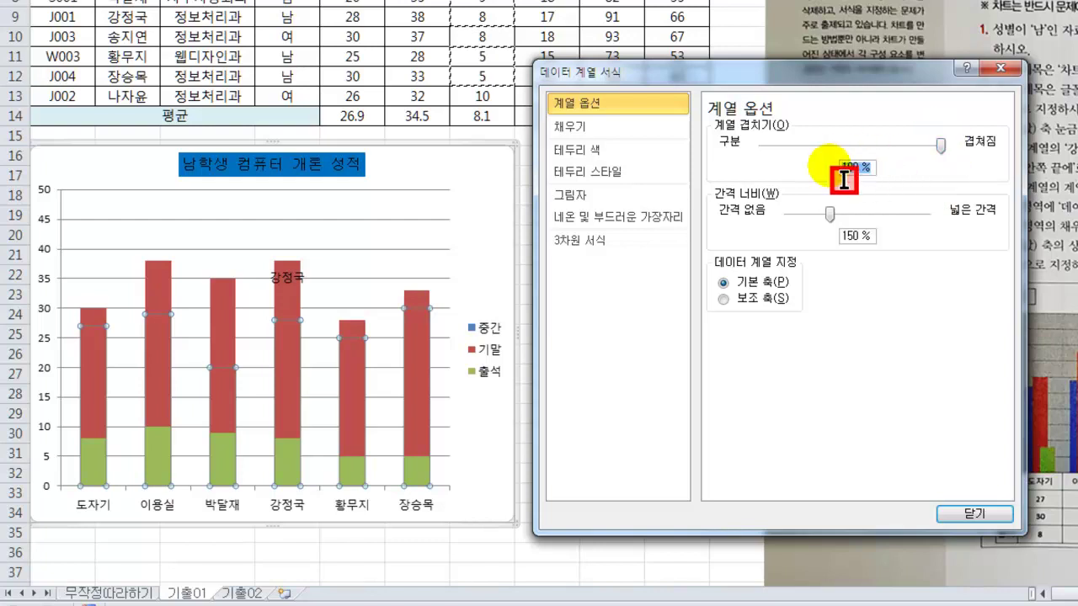
pyautogui.write('50')
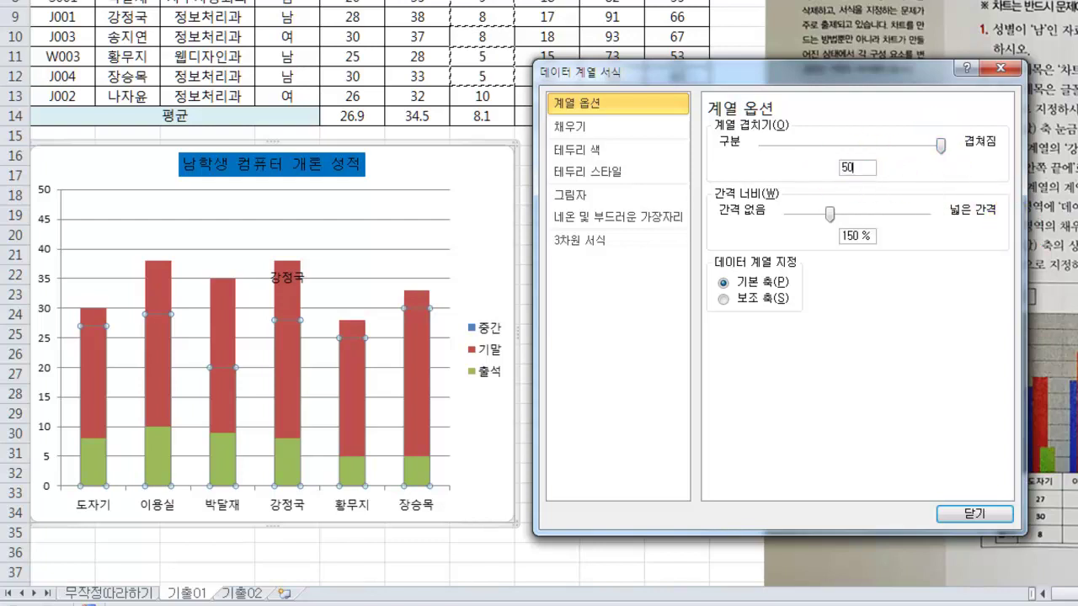
pyautogui.press('Tab')
pyautogui.click(402, 346)
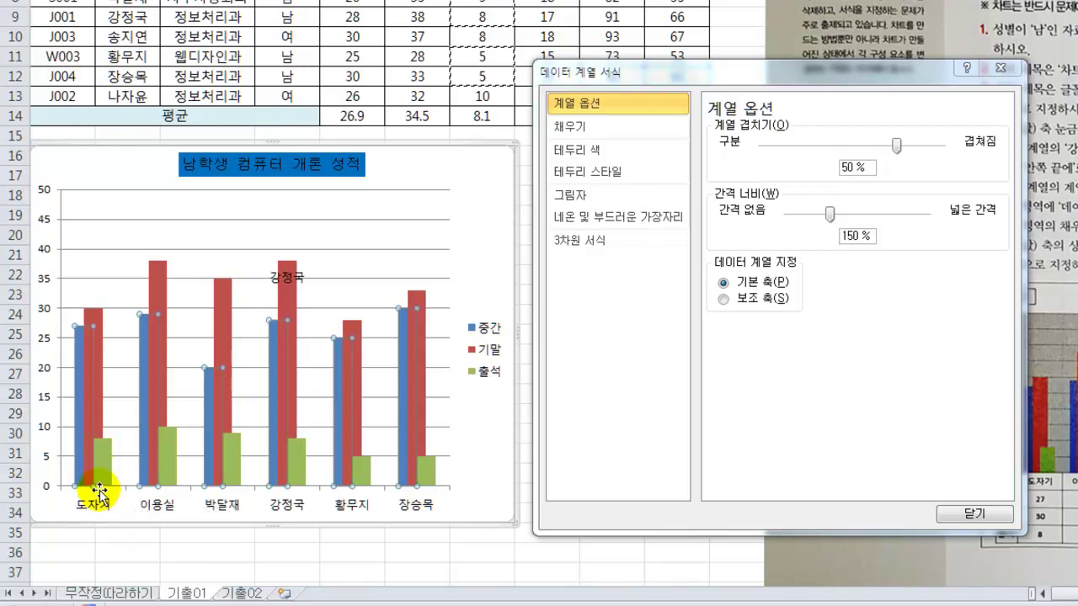
pyautogui.click(135, 501)
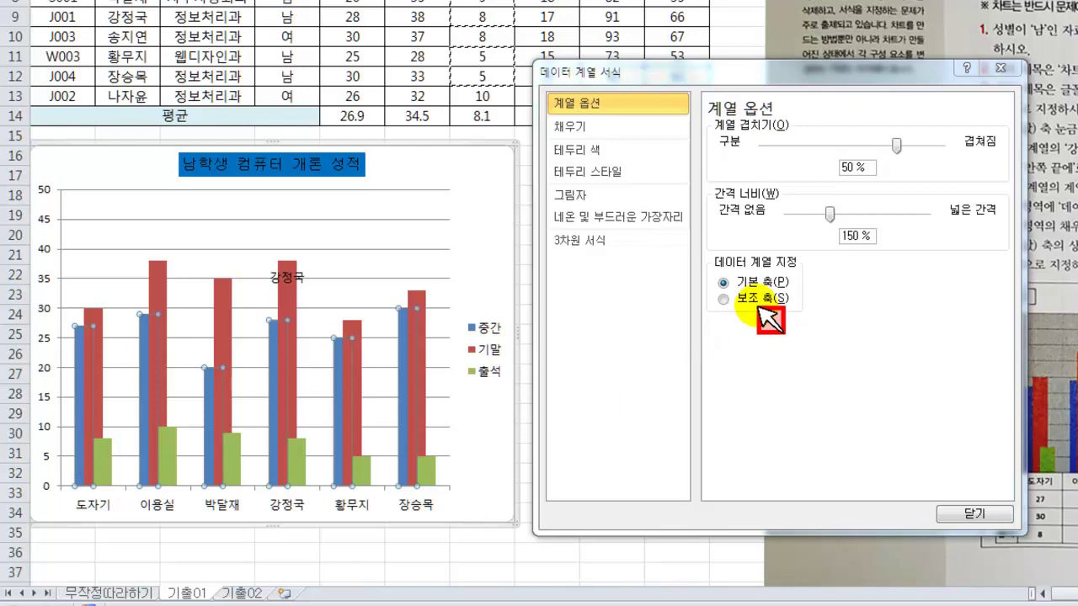
# Set the gap width of the 중간 series to 100%
pyautogui.click(887, 253)
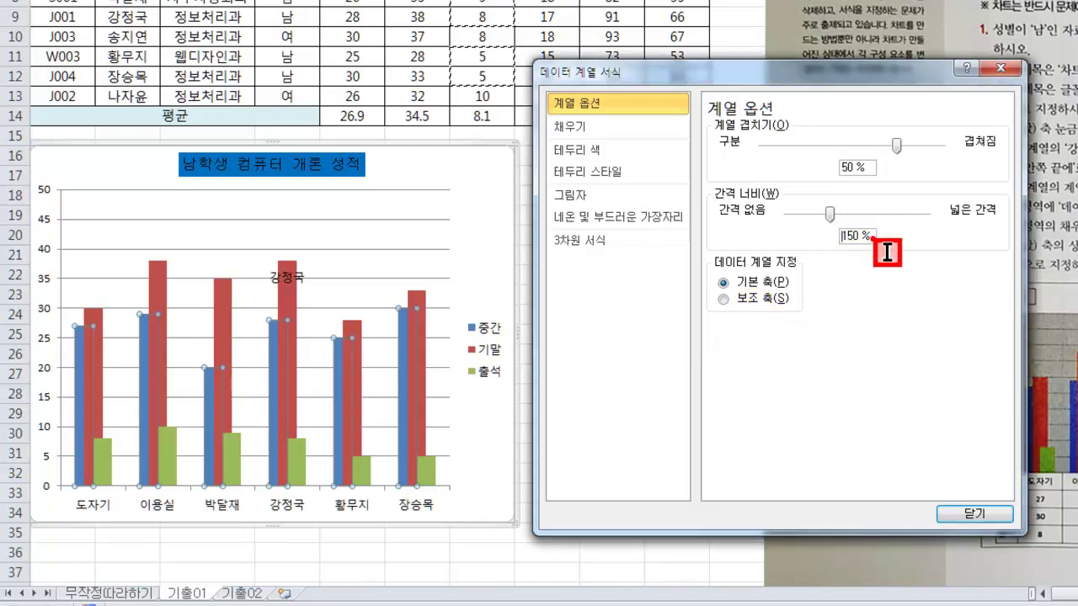
pyautogui.tripleClick(873, 238)
pyautogui.write('100')
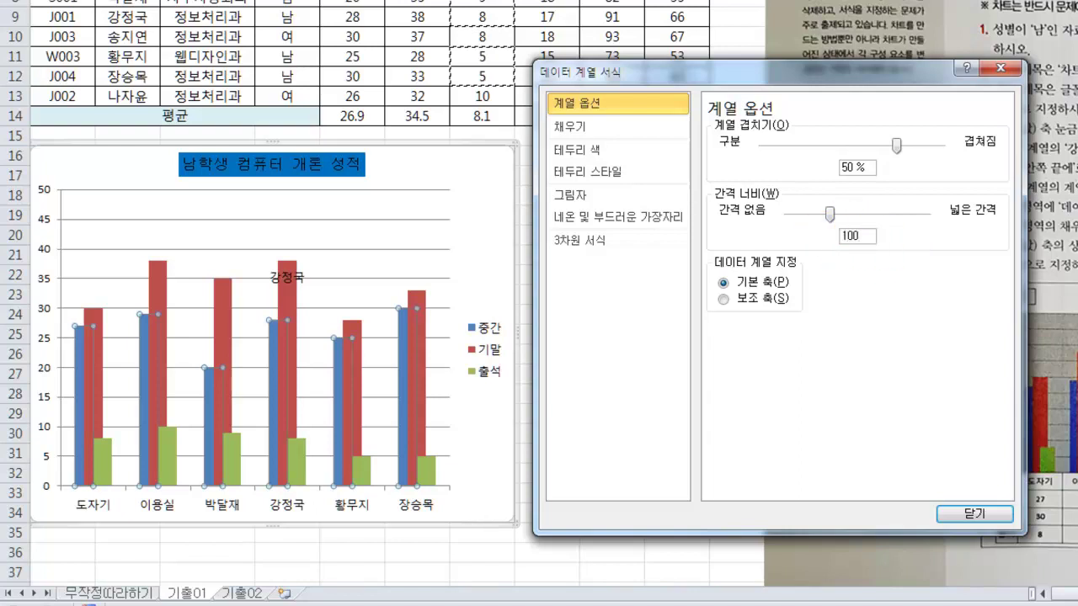
pyautogui.click(879, 169)
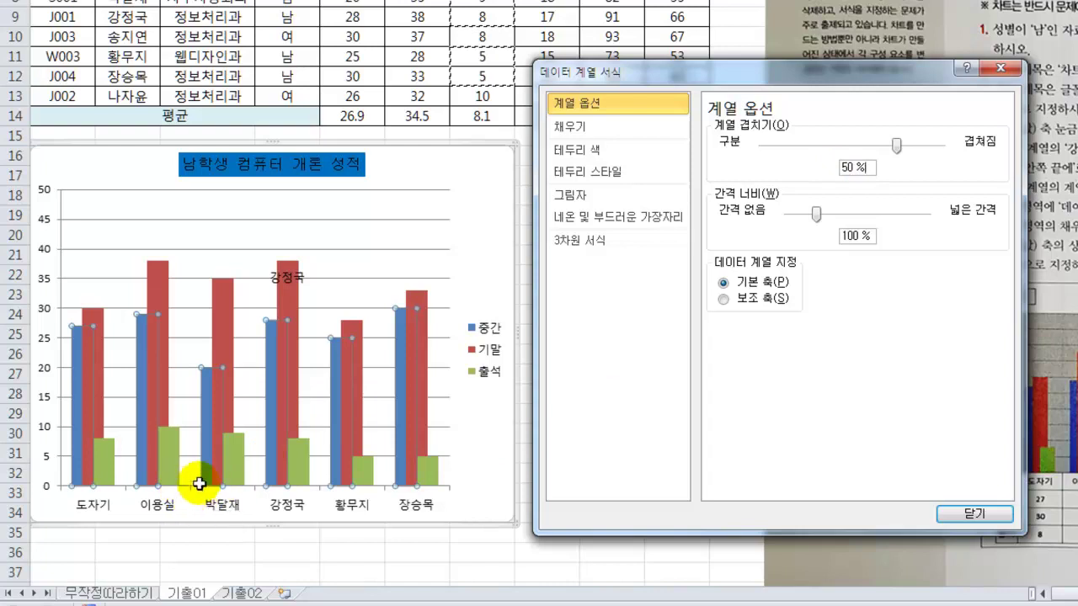
# Try gap widths of 0% and 500% for the 중간 series to compare the column spacing
pyautogui.click(220, 508)
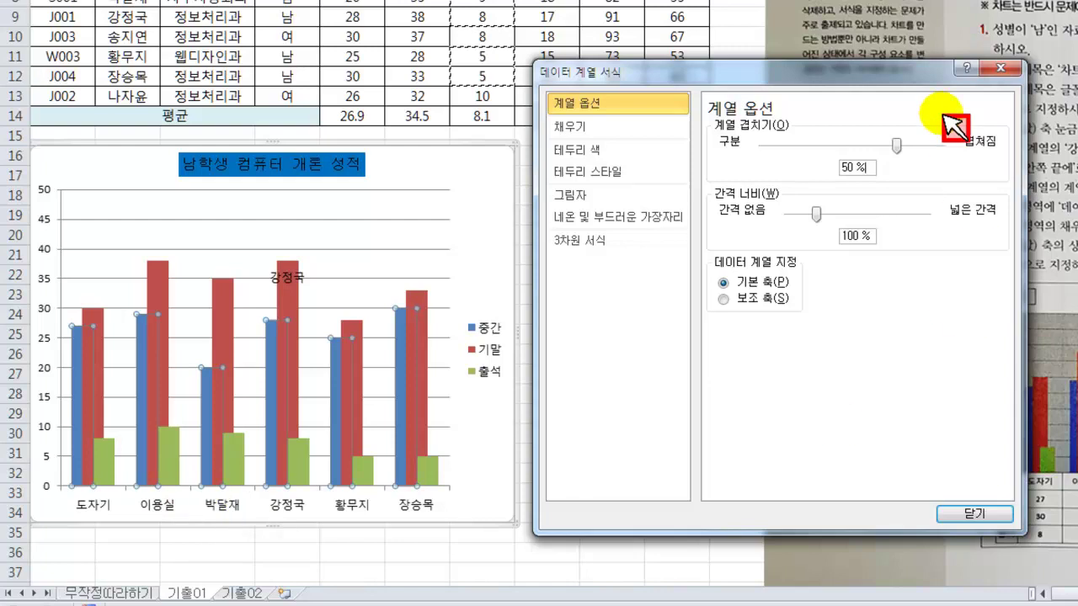
pyautogui.moveTo(816, 214); pyautogui.dragTo(787, 216)
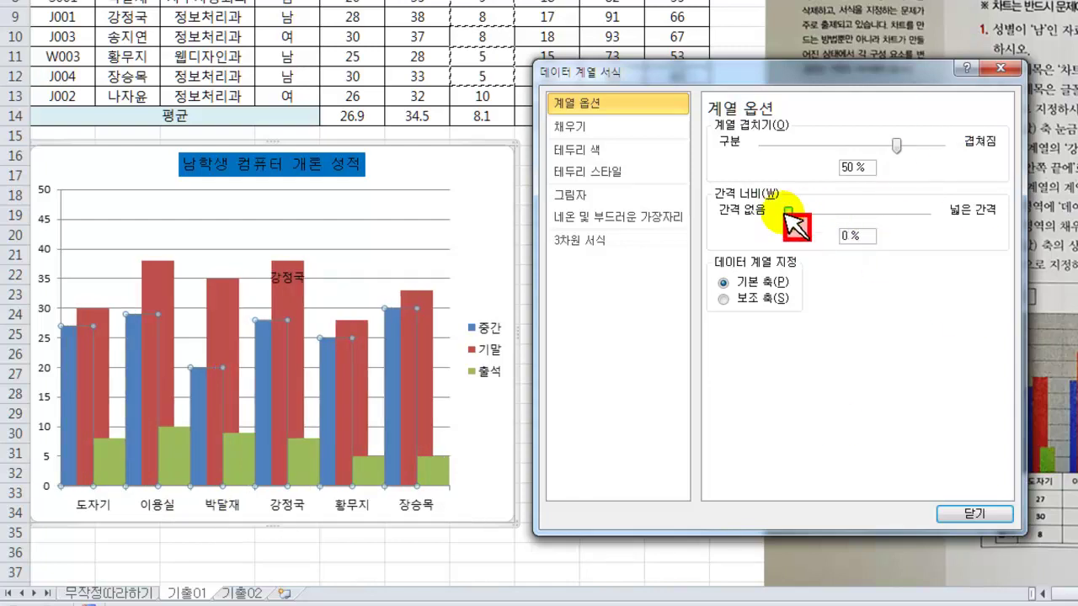
pyautogui.moveTo(785, 212); pyautogui.dragTo(974, 216)
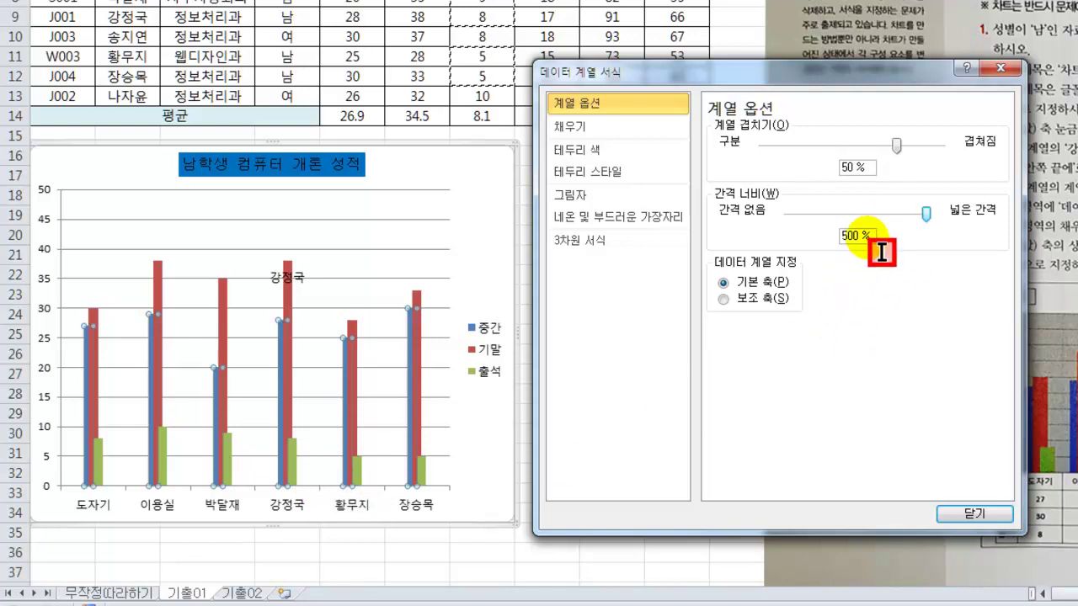
# Set the gap width of the 중간 series to 100% and close the data series format settings
pyautogui.moveTo(883, 245); pyautogui.dragTo(836, 255)
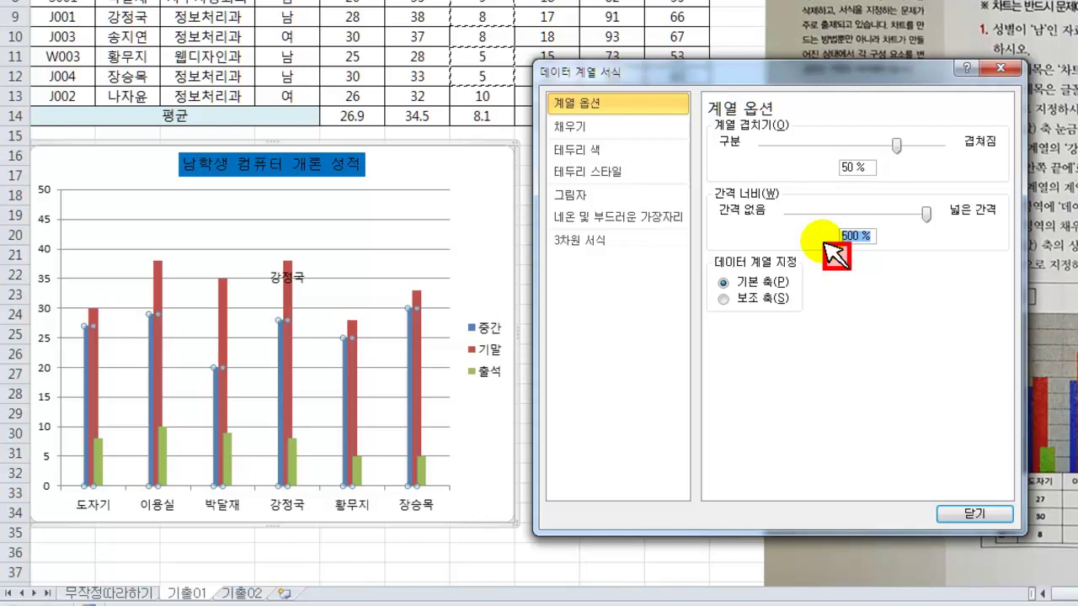
pyautogui.write('100')
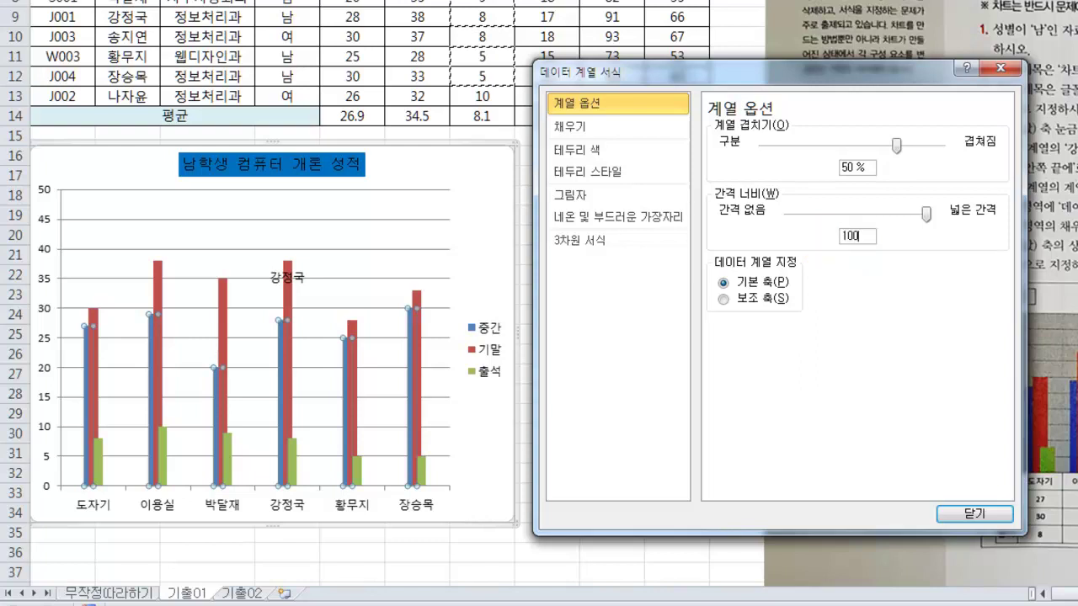
pyautogui.click(885, 173)
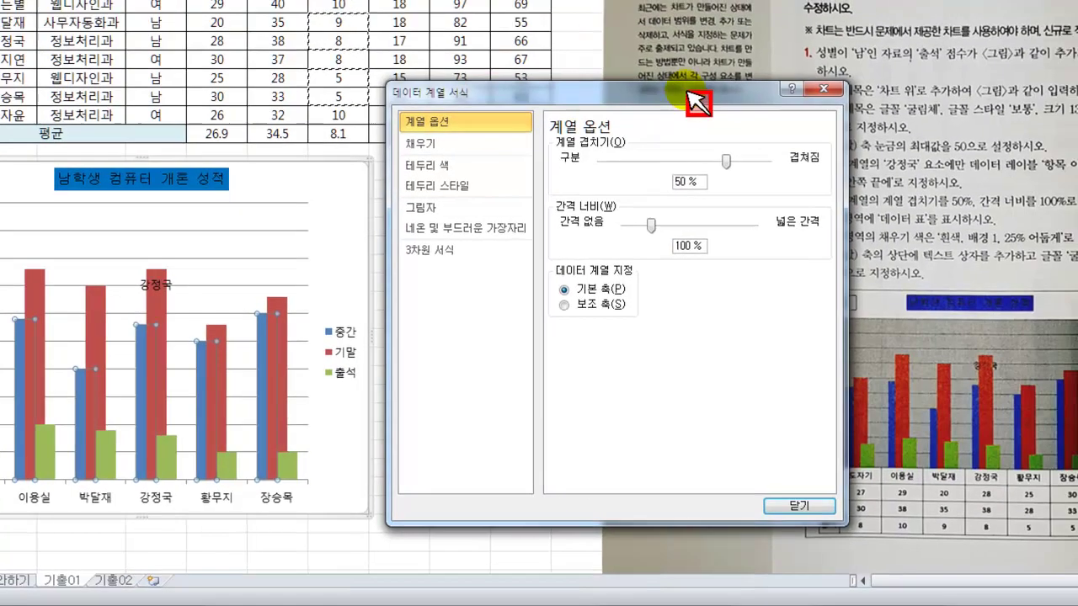
pyautogui.moveTo(698, 101); pyautogui.dragTo(574, 111)
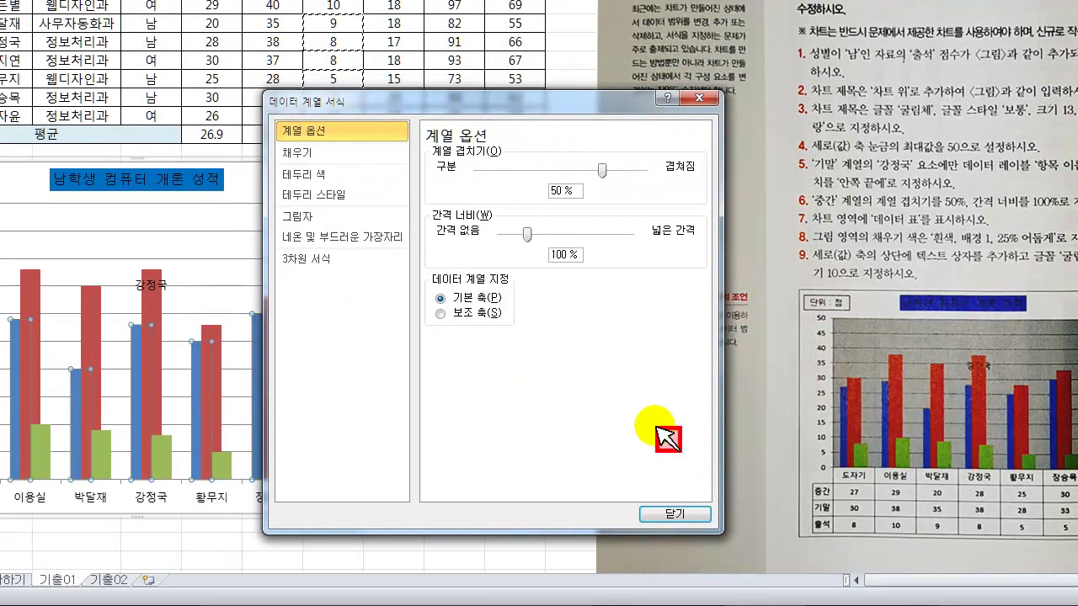
pyautogui.click(695, 515)
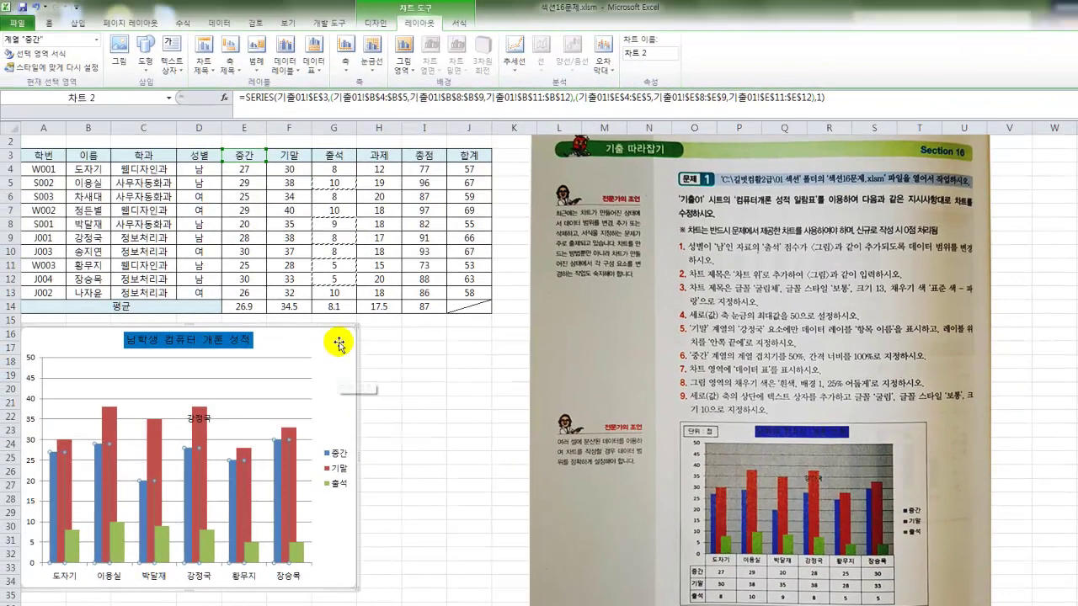
# Select the chart area and try a data table with legend keys beneath the chart
pyautogui.click(339, 358)
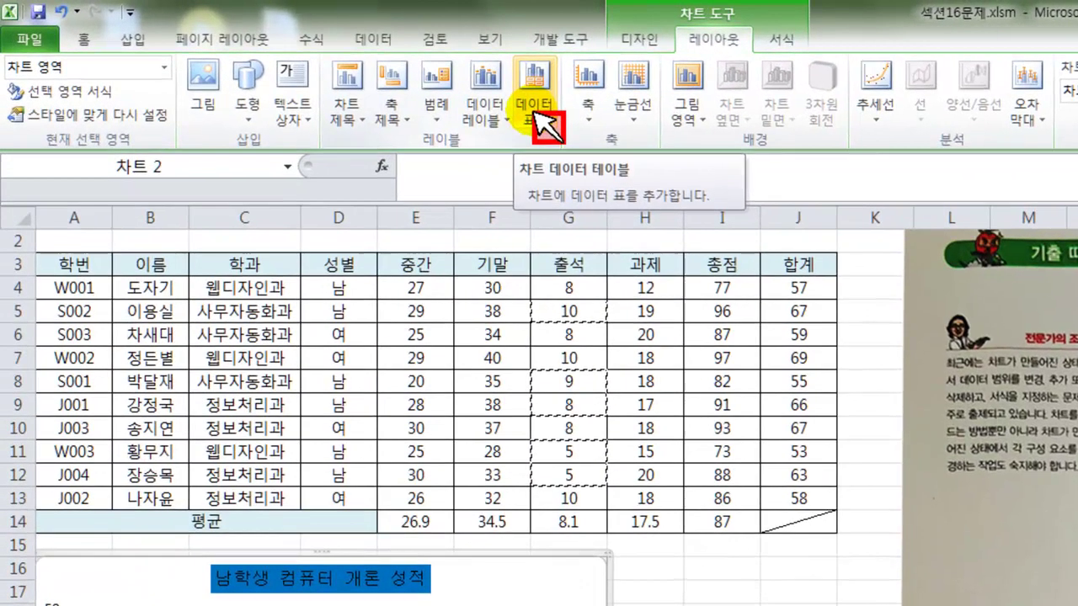
pyautogui.click(432, 97)
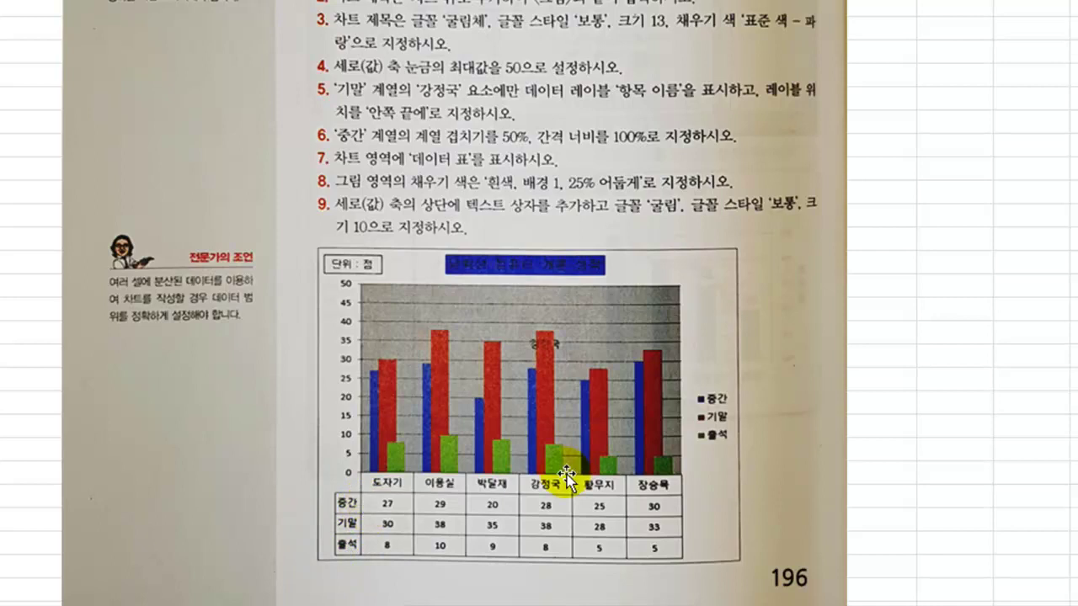
pyautogui.click(365, 509)
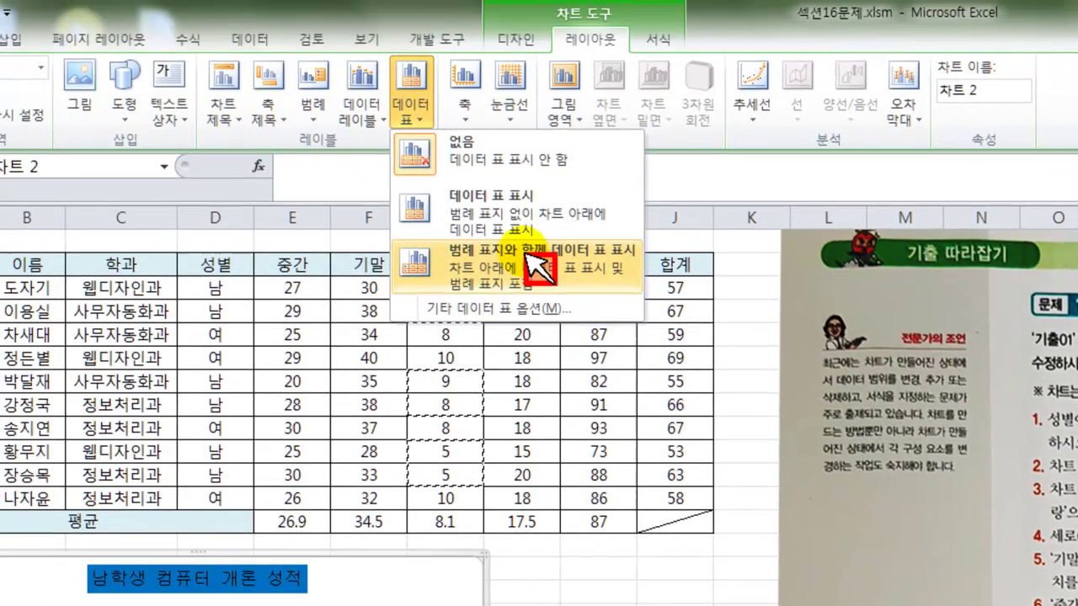
pyautogui.click(505, 226)
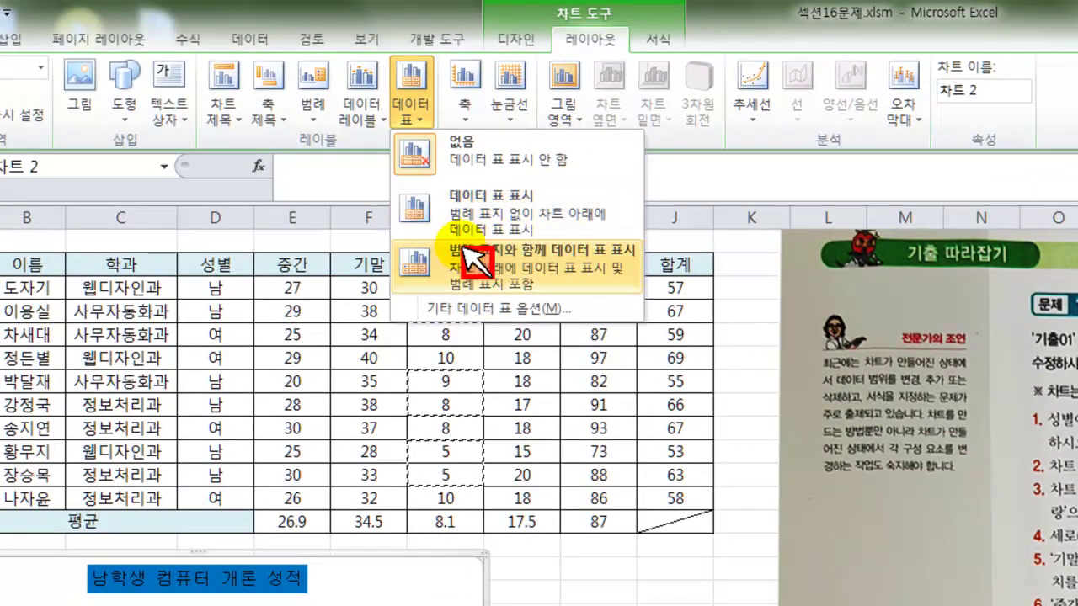
pyautogui.click(529, 271)
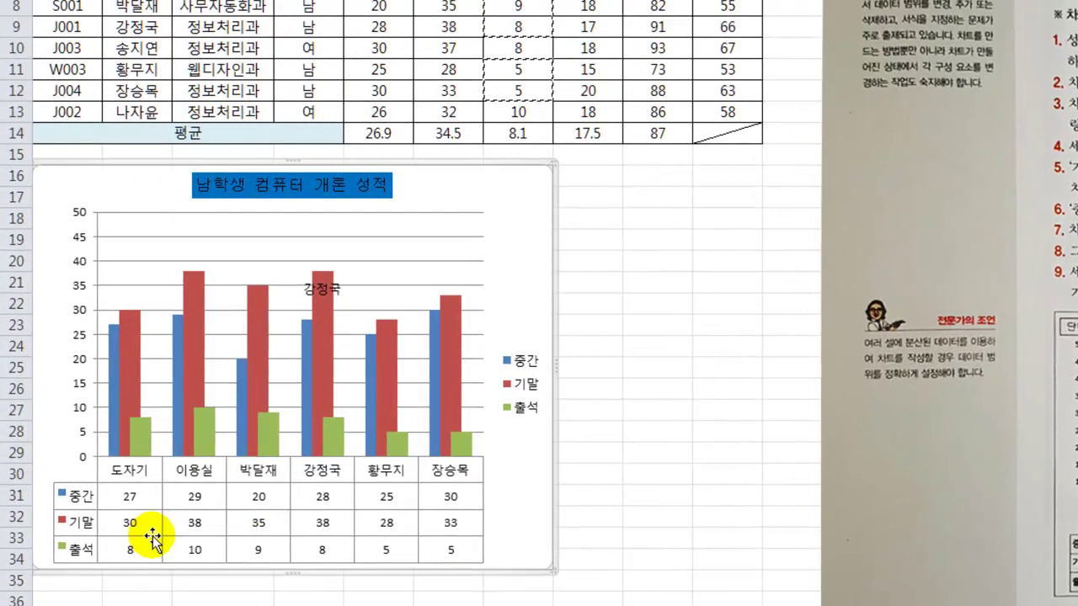
# Examine the chart's data table and the legend keys beside the 중간, 기말 and 출석 row names
pyautogui.click(147, 480)
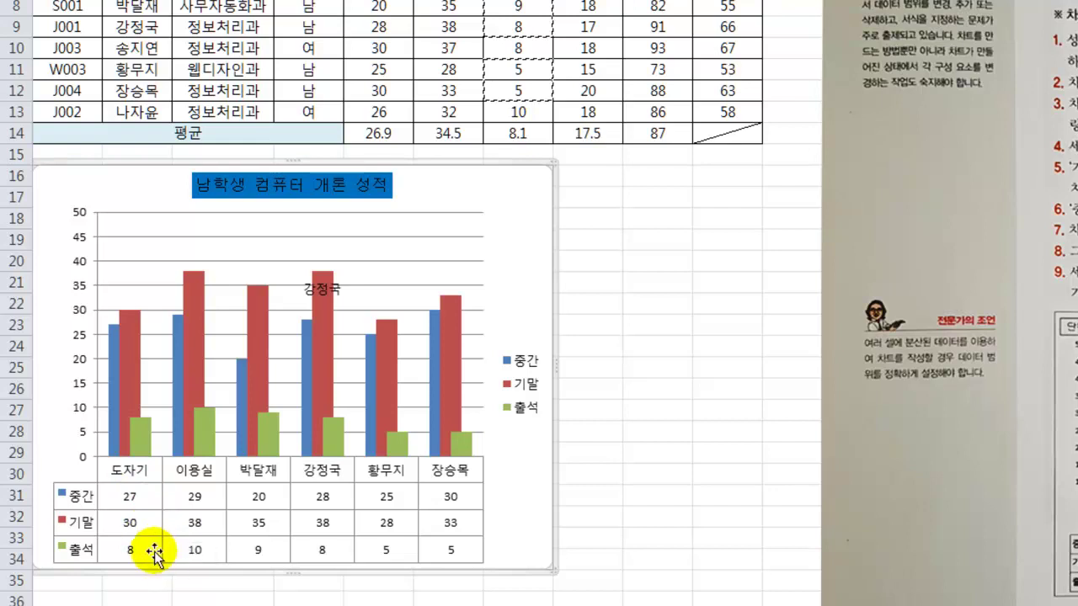
pyautogui.click(110, 511)
pyautogui.click(91, 492)
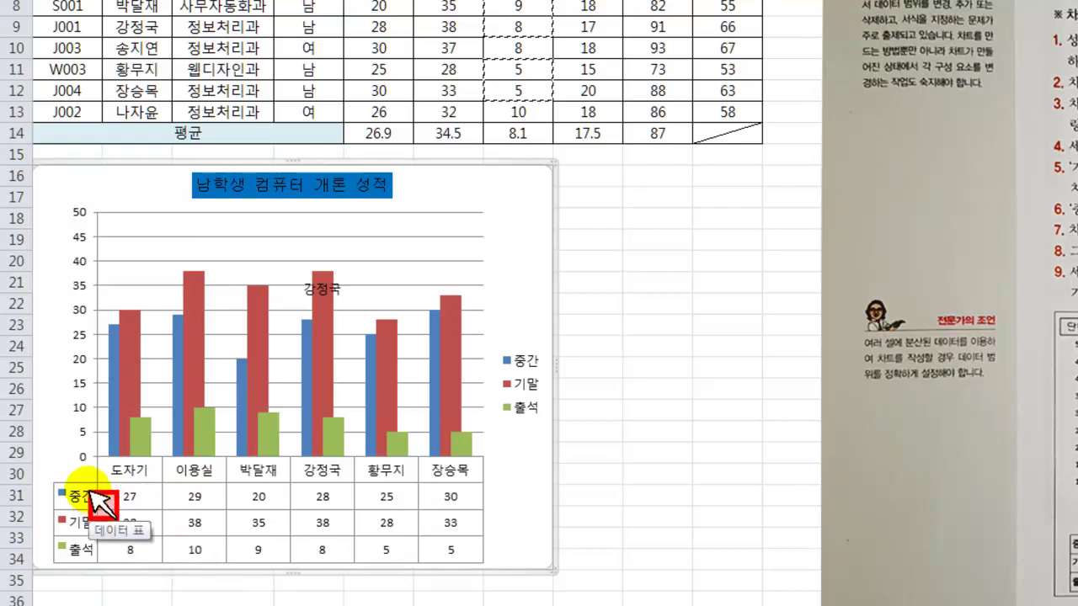
pyautogui.click(79, 491)
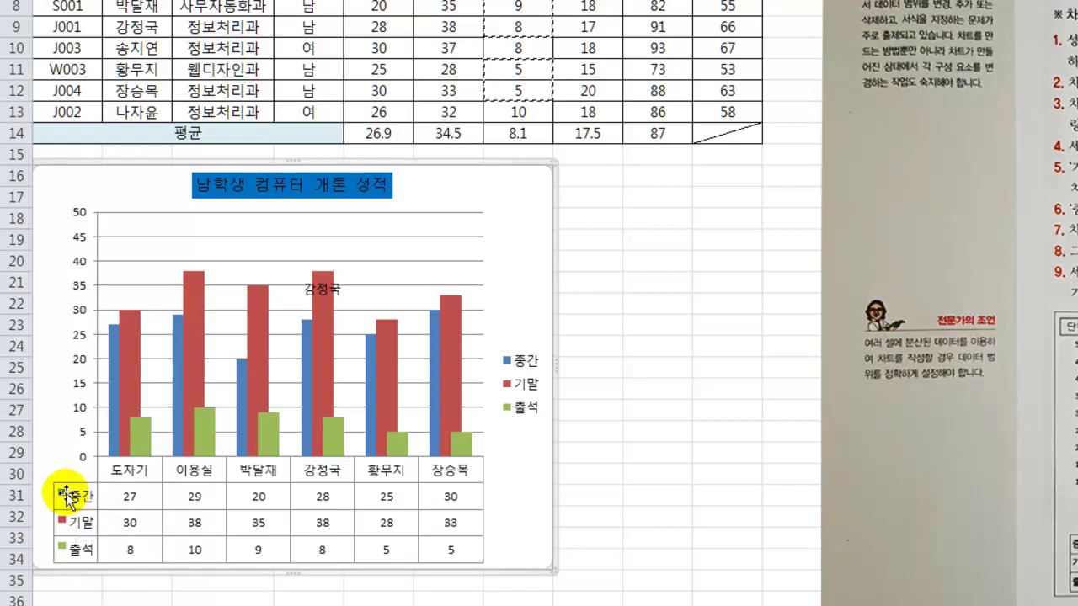
pyautogui.click(66, 521)
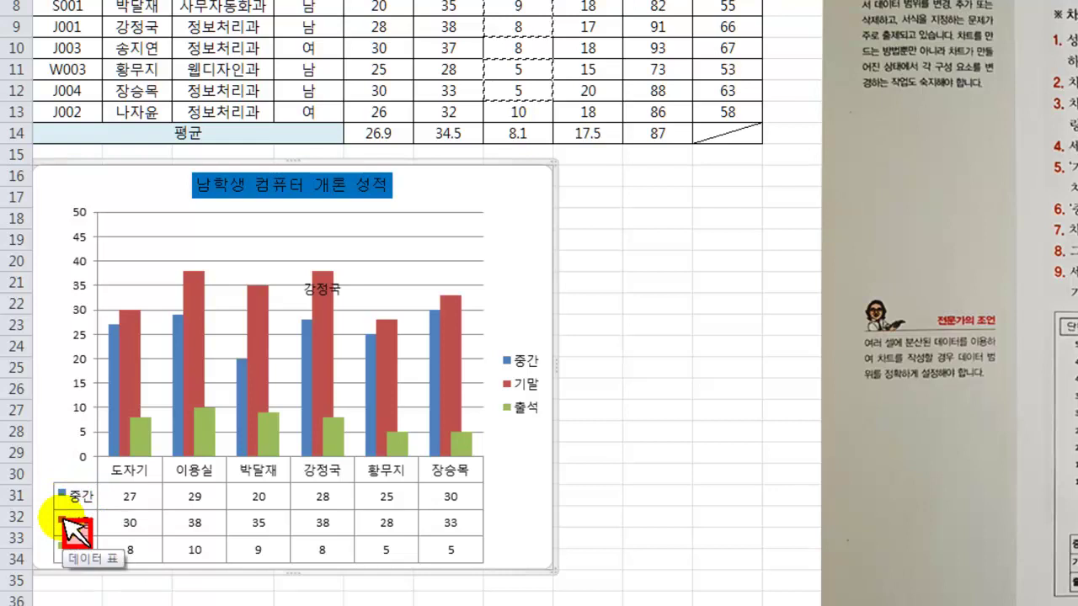
pyautogui.click(73, 548)
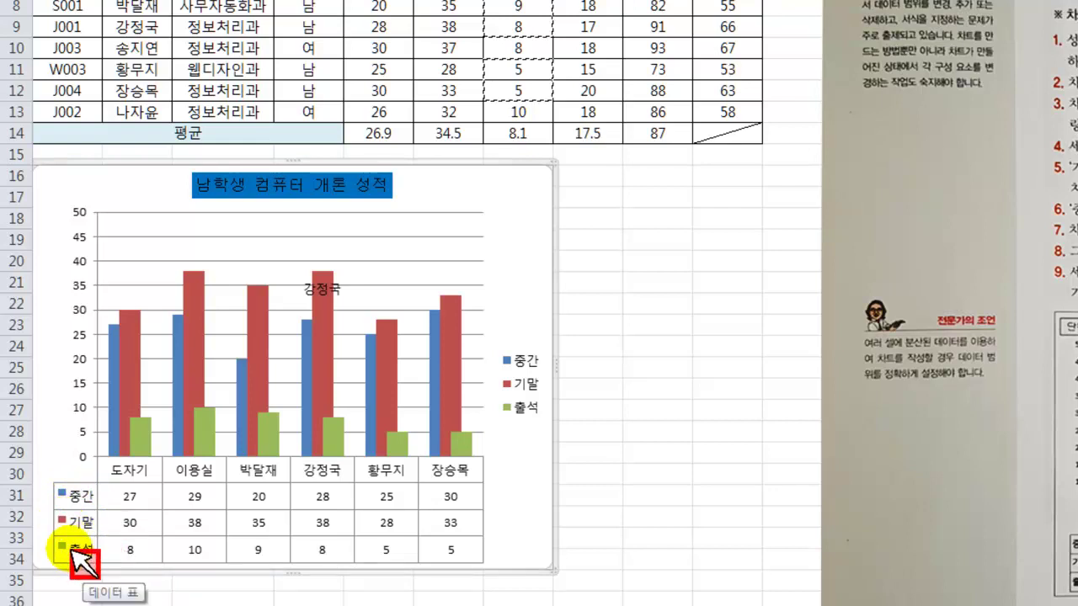
pyautogui.click(60, 494)
pyautogui.click(65, 518)
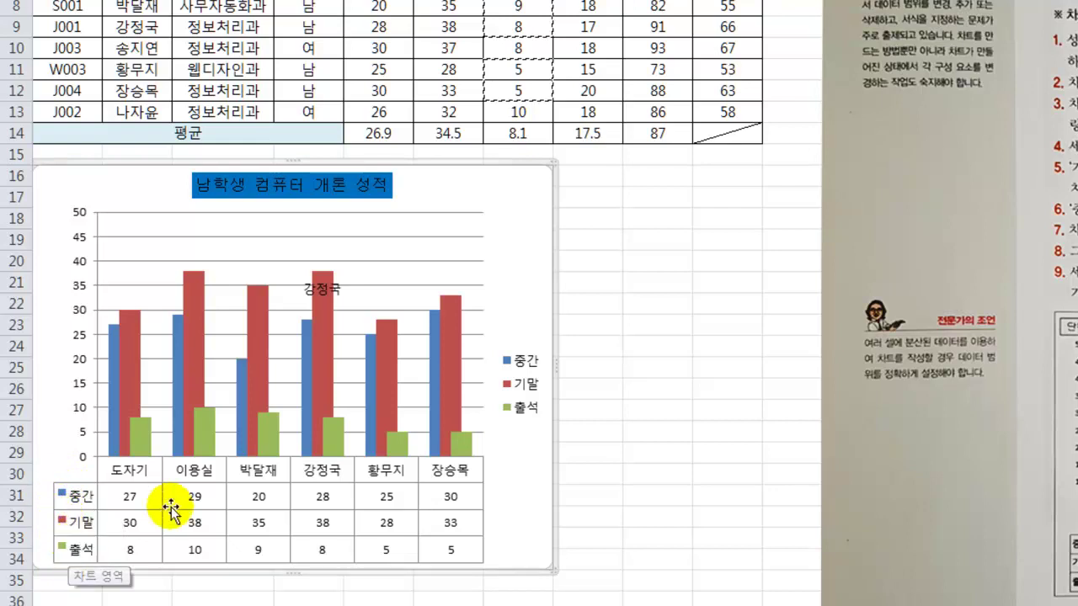
pyautogui.click(89, 510)
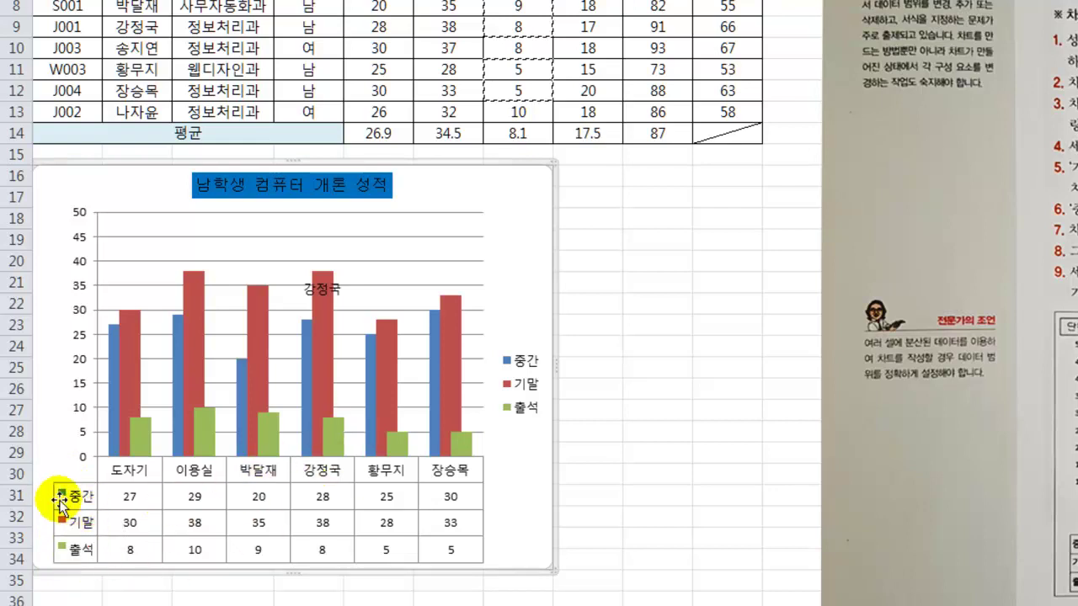
# Switch the chart's data table to the version without legend keys, matching the exercise figure
pyautogui.click(543, 389)
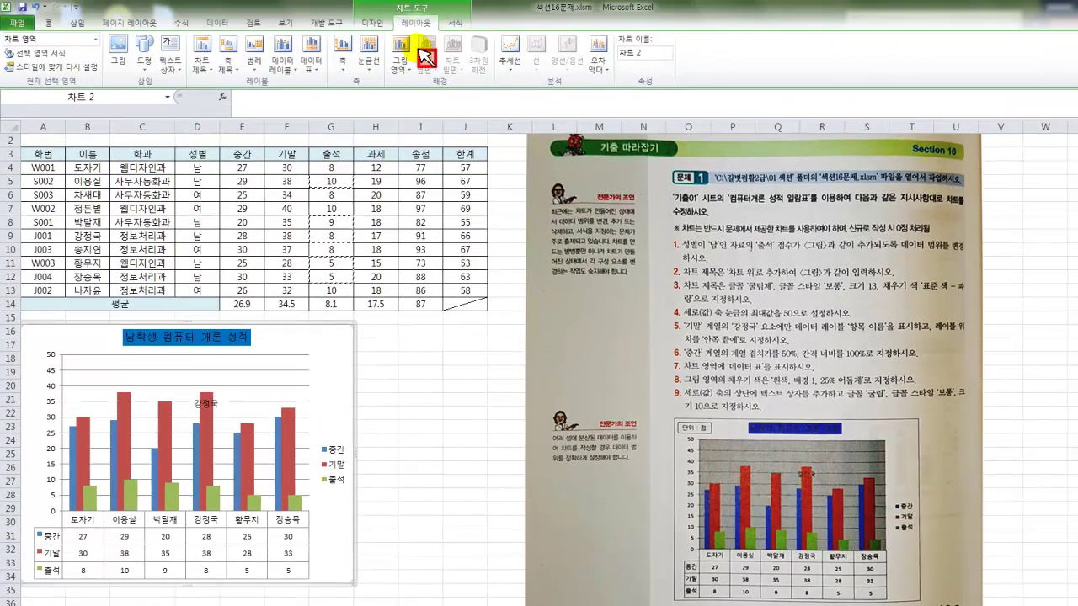
pyautogui.click(318, 62)
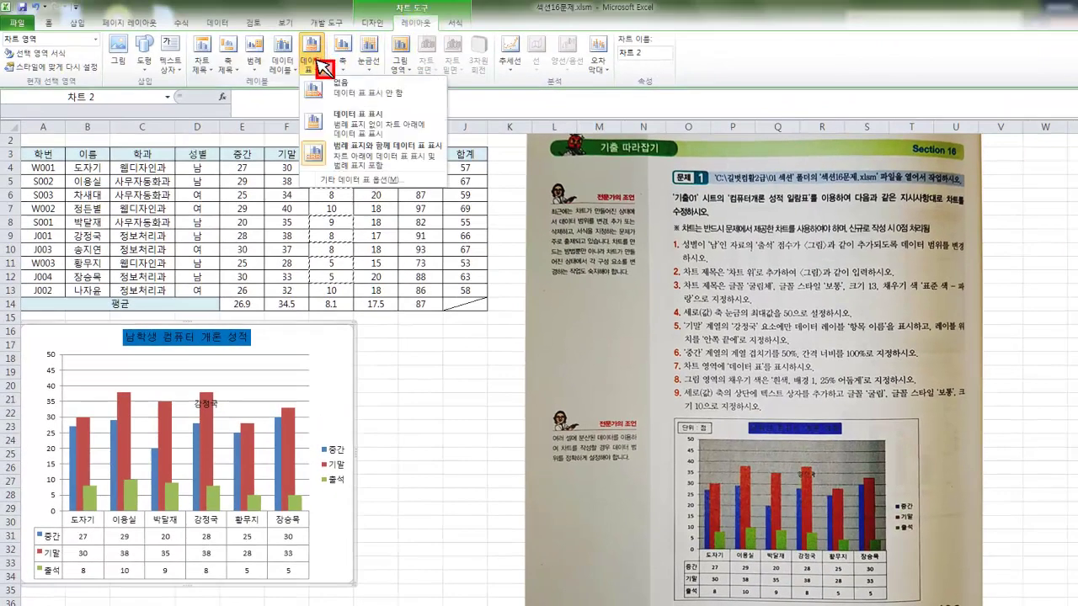
pyautogui.click(389, 130)
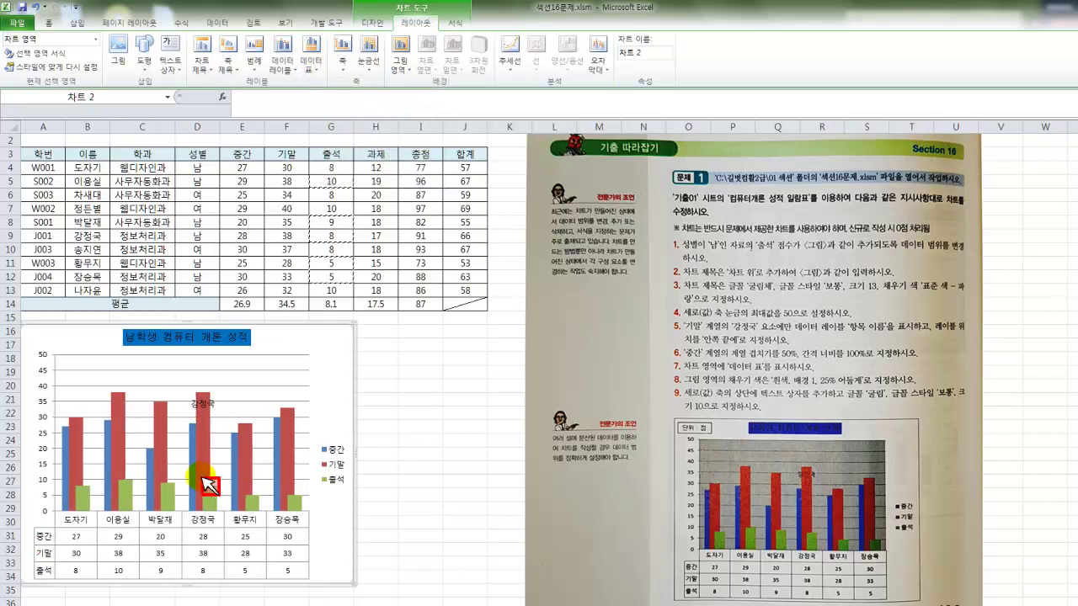